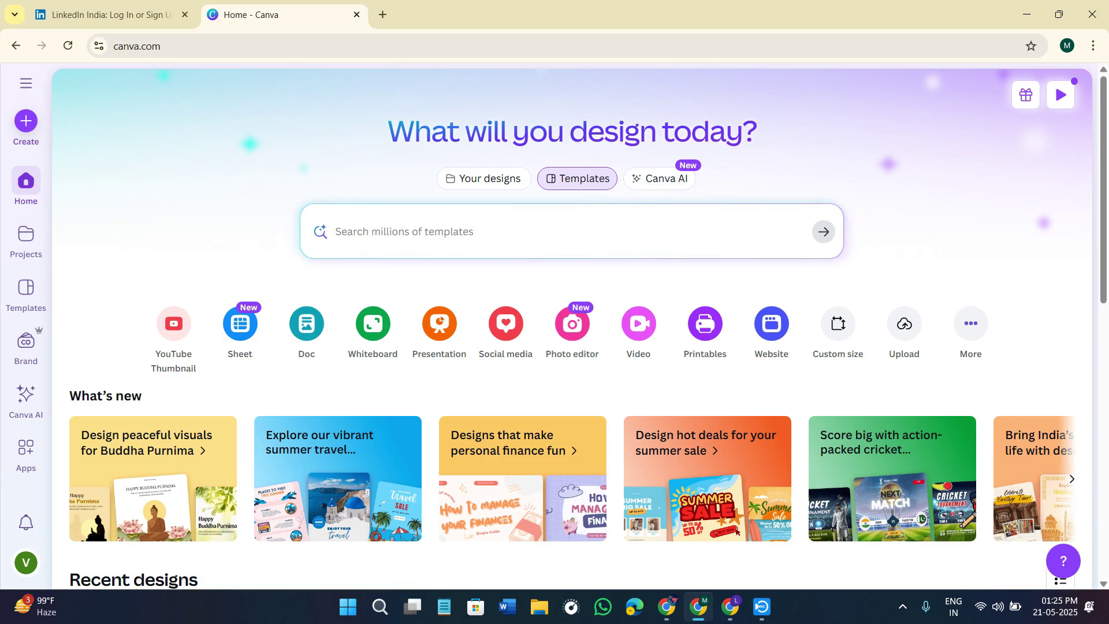
pyautogui.click(730, 606)
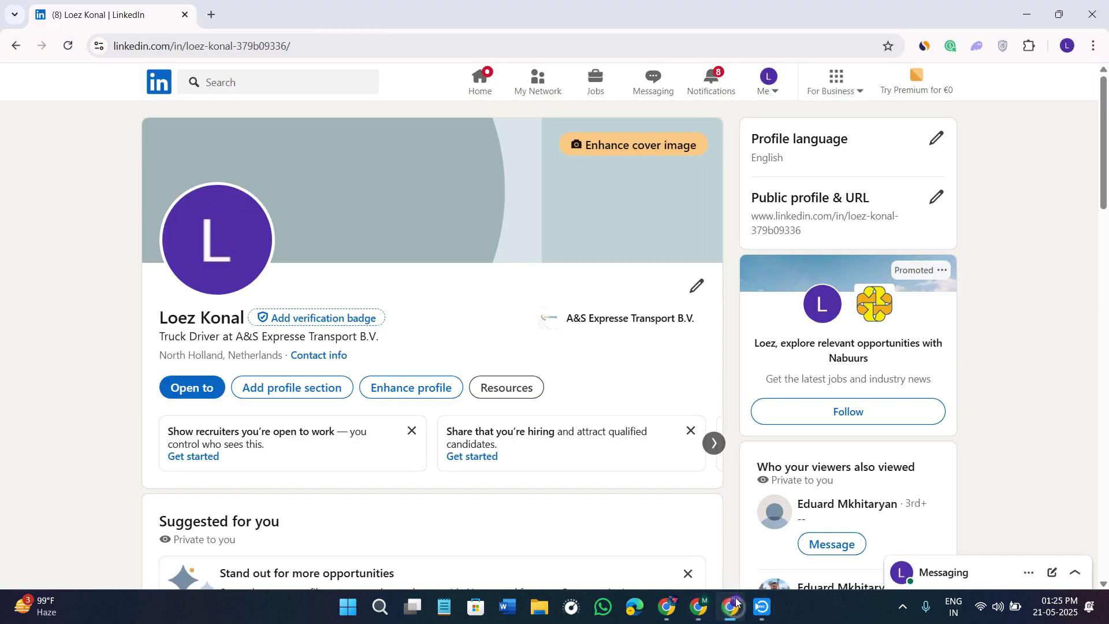
pyautogui.click(154, 45)
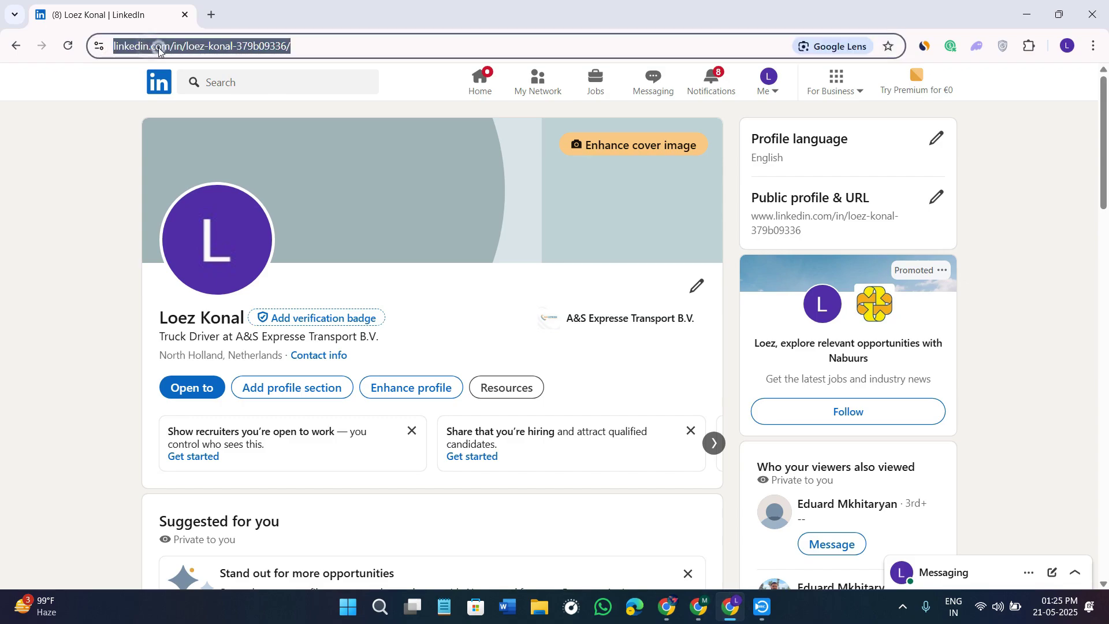
pyautogui.click(149, 48)
pyautogui.moveTo(144, 48); pyautogui.dragTo(230, 50)
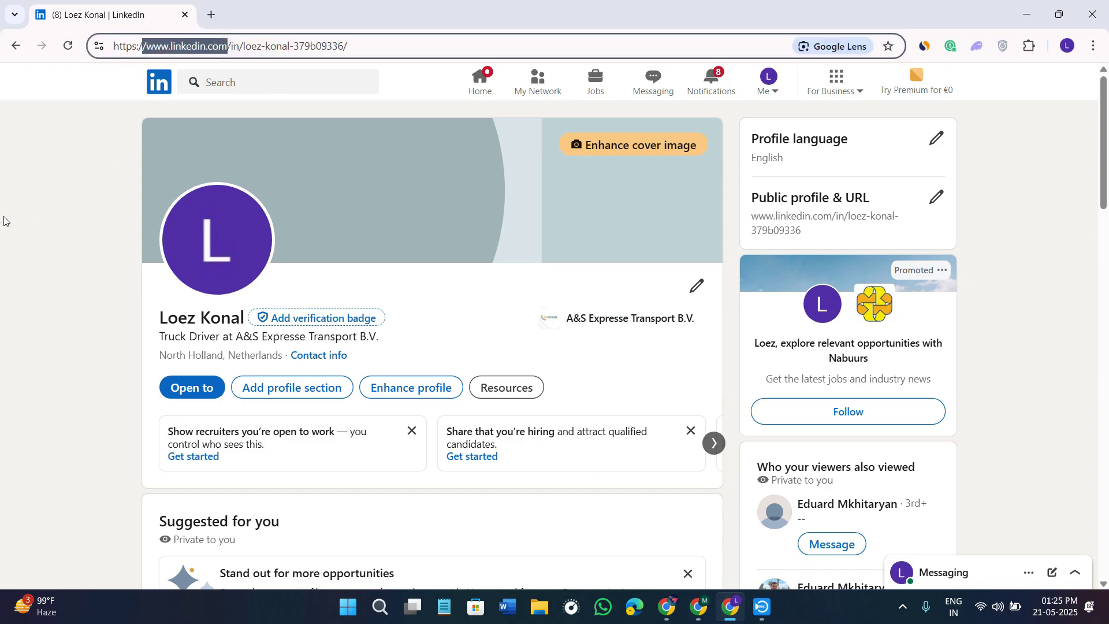
pyautogui.click(44, 202)
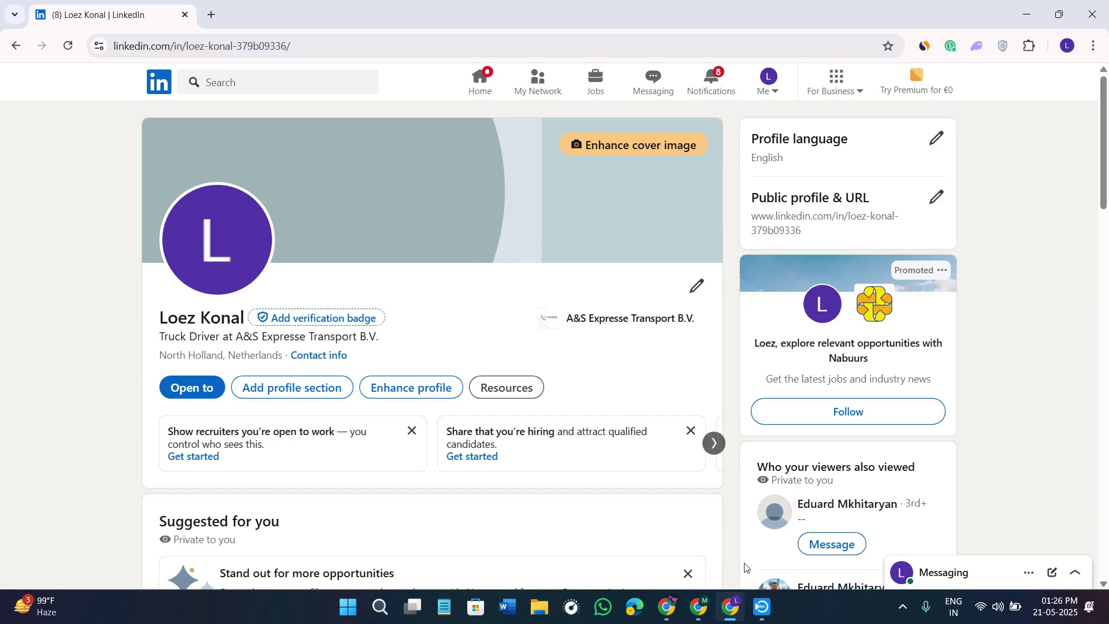
# - Return to the Canva home page and highlight its web address
pyautogui.click(700, 606)
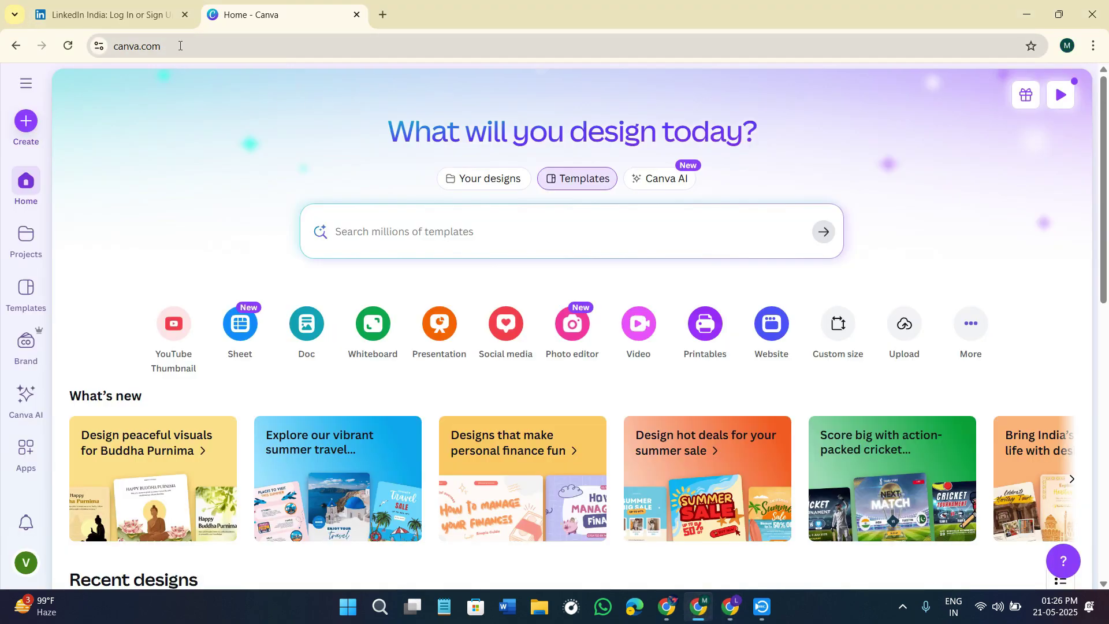
pyautogui.click(238, 47)
pyautogui.click(238, 48)
pyautogui.moveTo(238, 48); pyautogui.dragTo(119, 47)
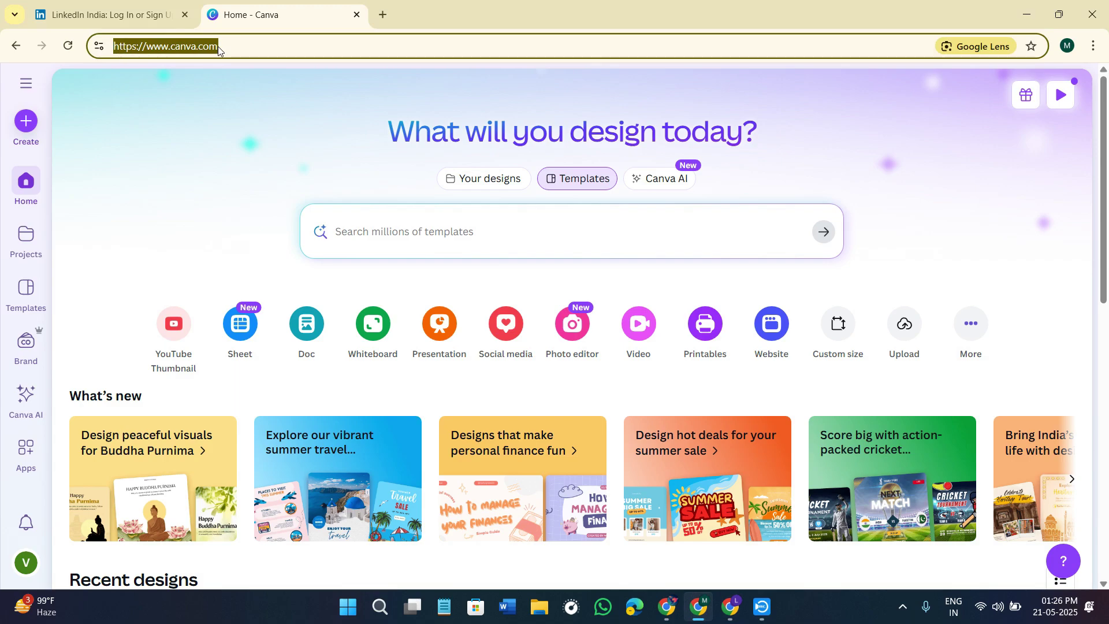
pyautogui.click(929, 199)
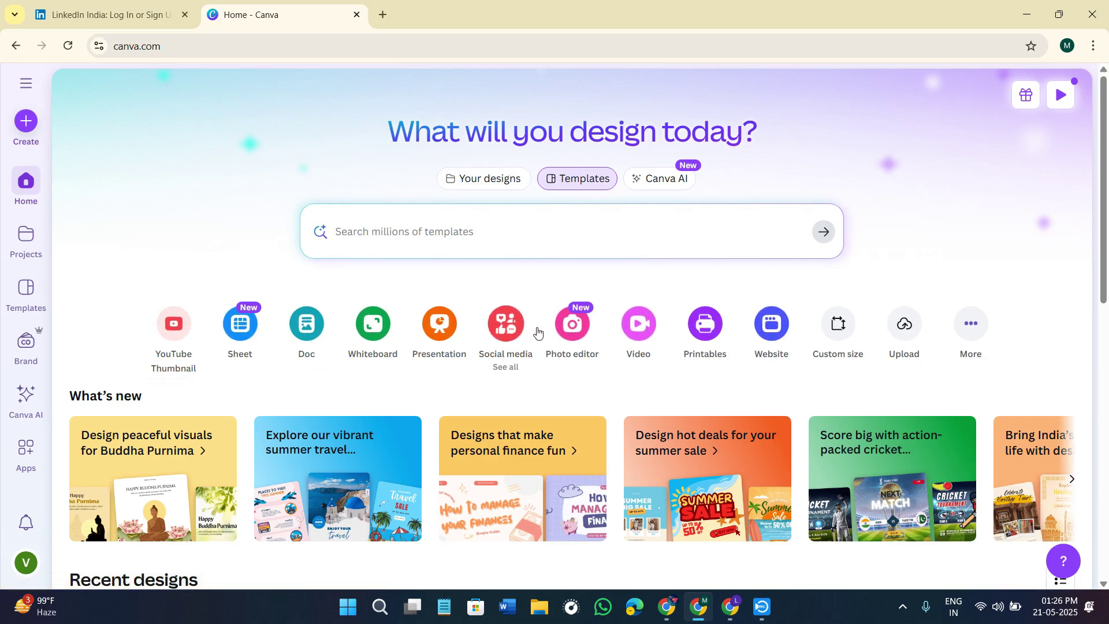
# - Examine the presentation formats and templates offered for creating a design, and close the overview without choosing one
pyautogui.click(26, 121)
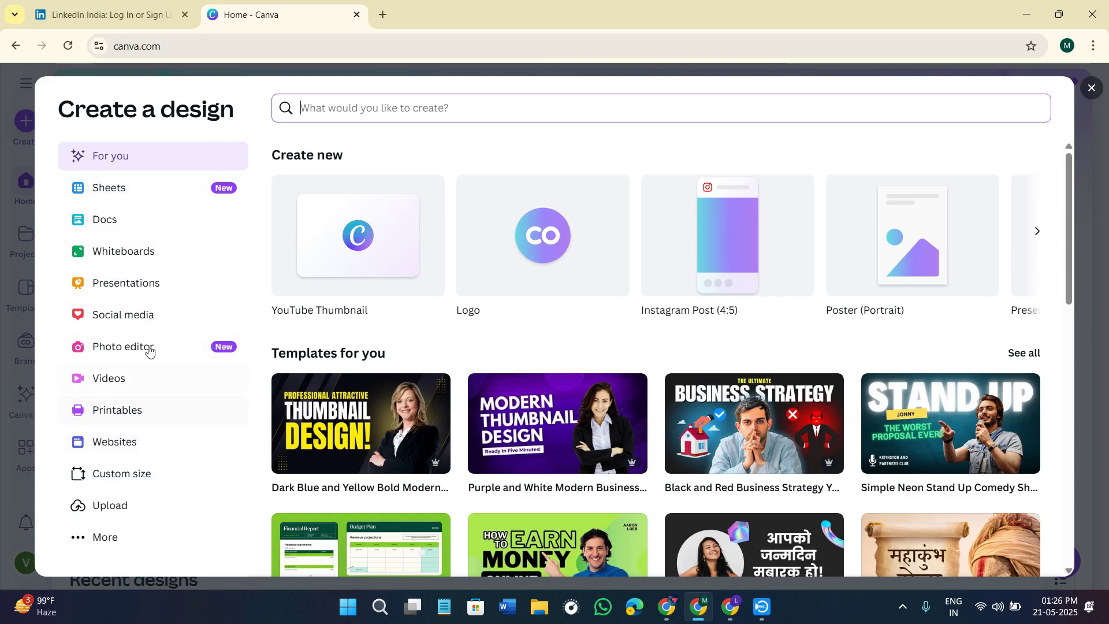
pyautogui.click(108, 286)
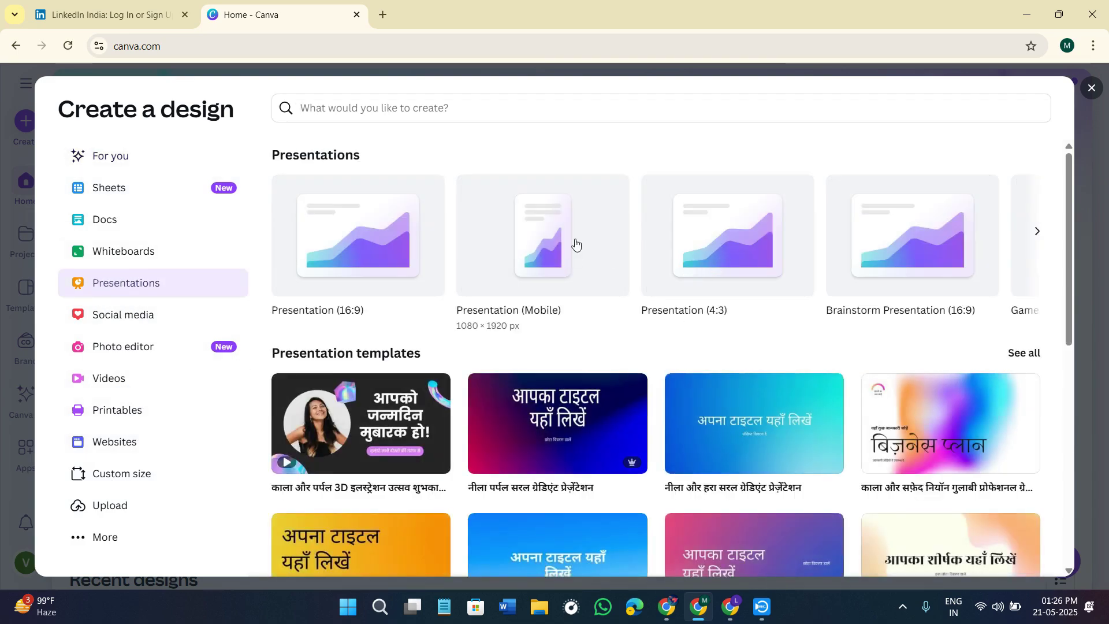
pyautogui.scroll(-4, 724, 405)
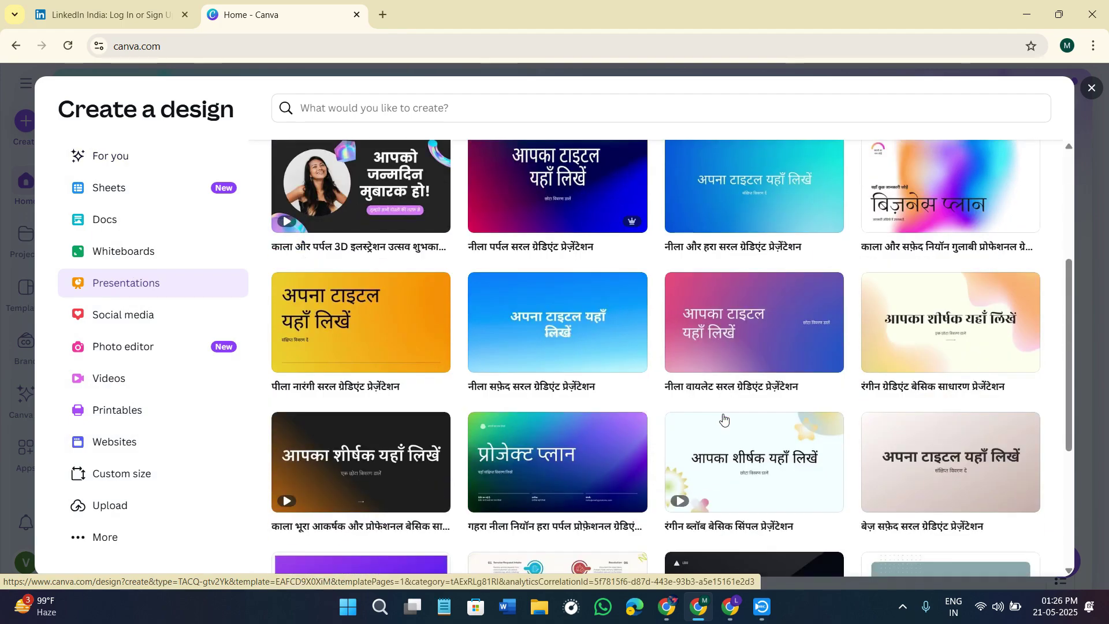
pyautogui.scroll(-4, 650, 443)
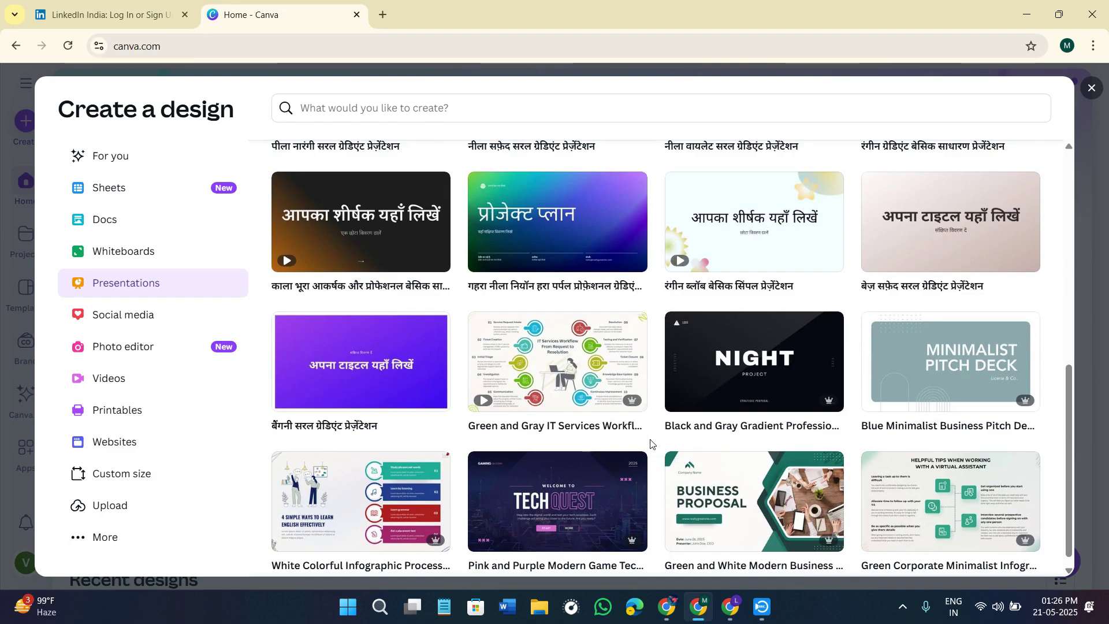
pyautogui.scroll(8, 604, 419)
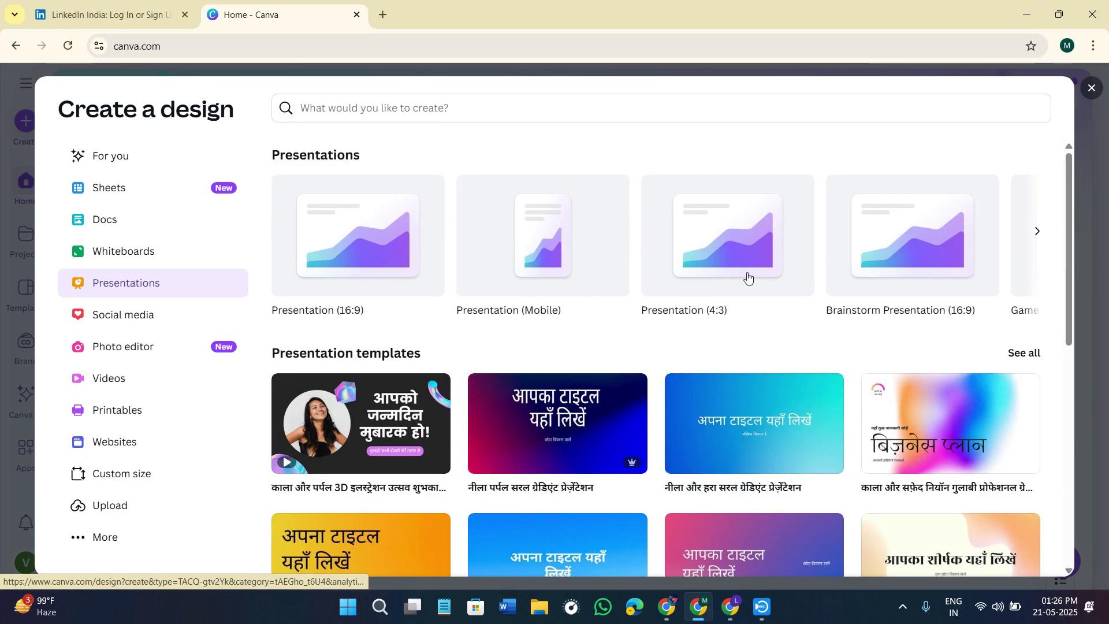
pyautogui.click(1038, 232)
pyautogui.click(274, 232)
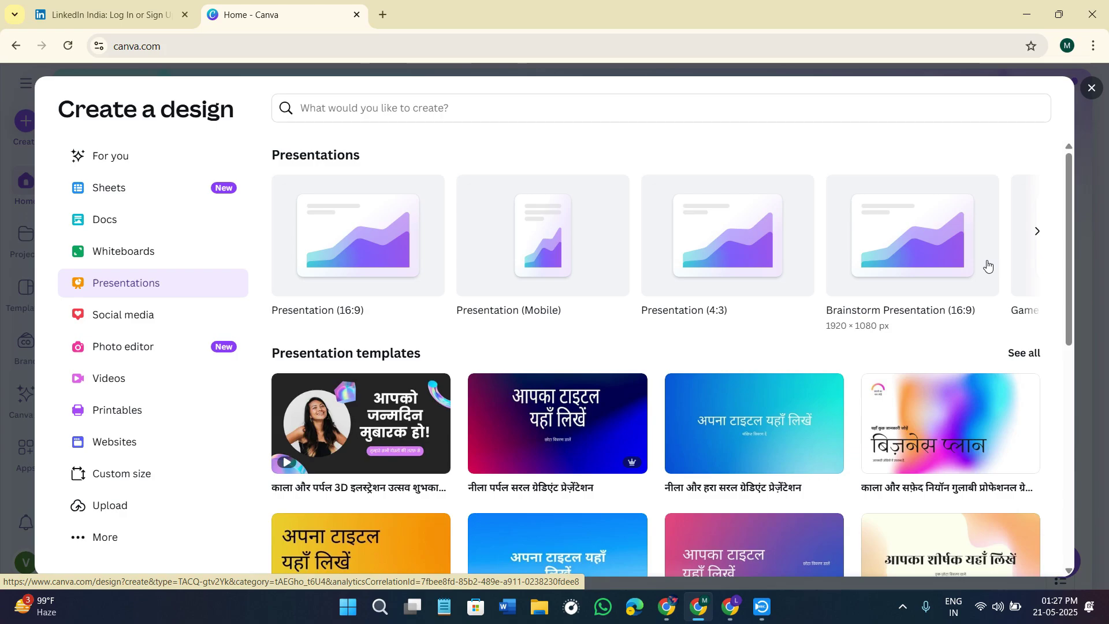
pyautogui.click(1091, 88)
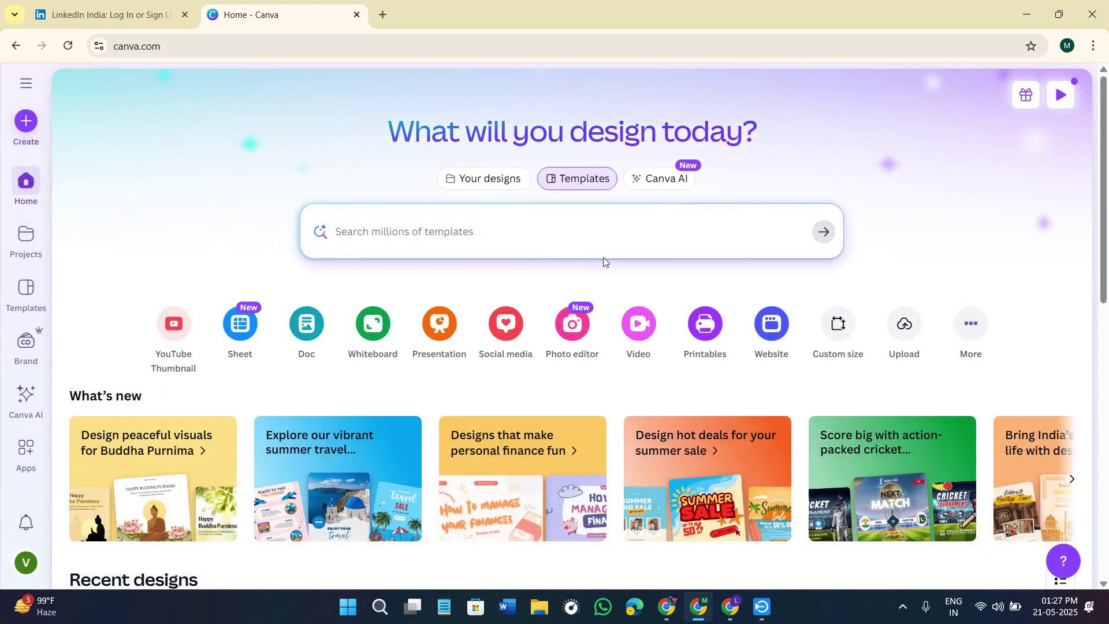
# - Search the templates for "presentation" and pick the suggestion "powerpoint presentation"
pyautogui.click(513, 232)
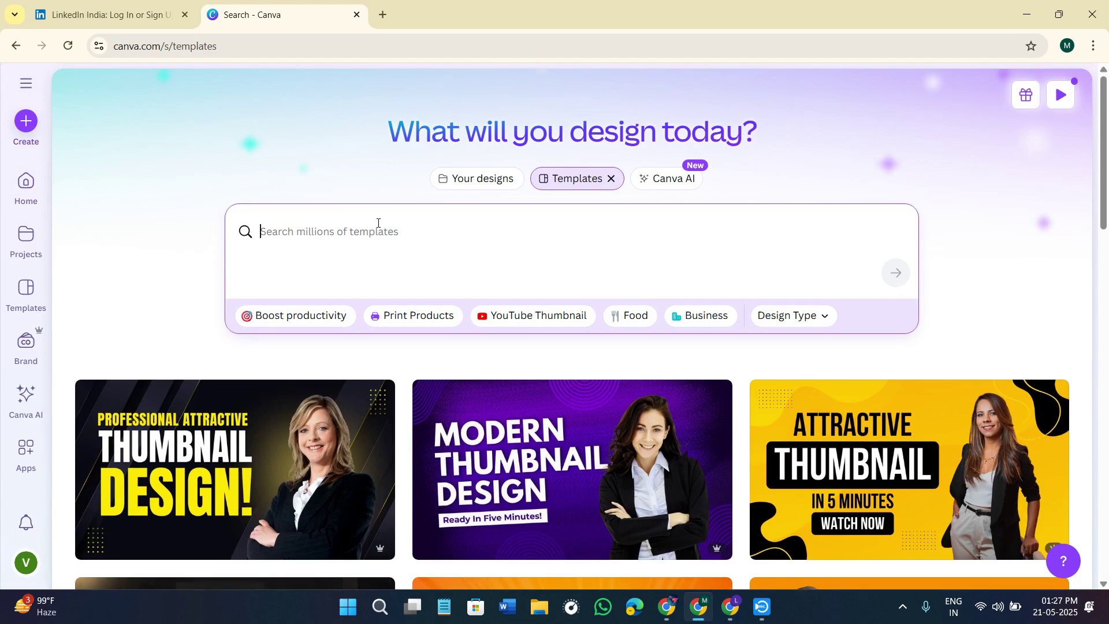
pyautogui.write('p')
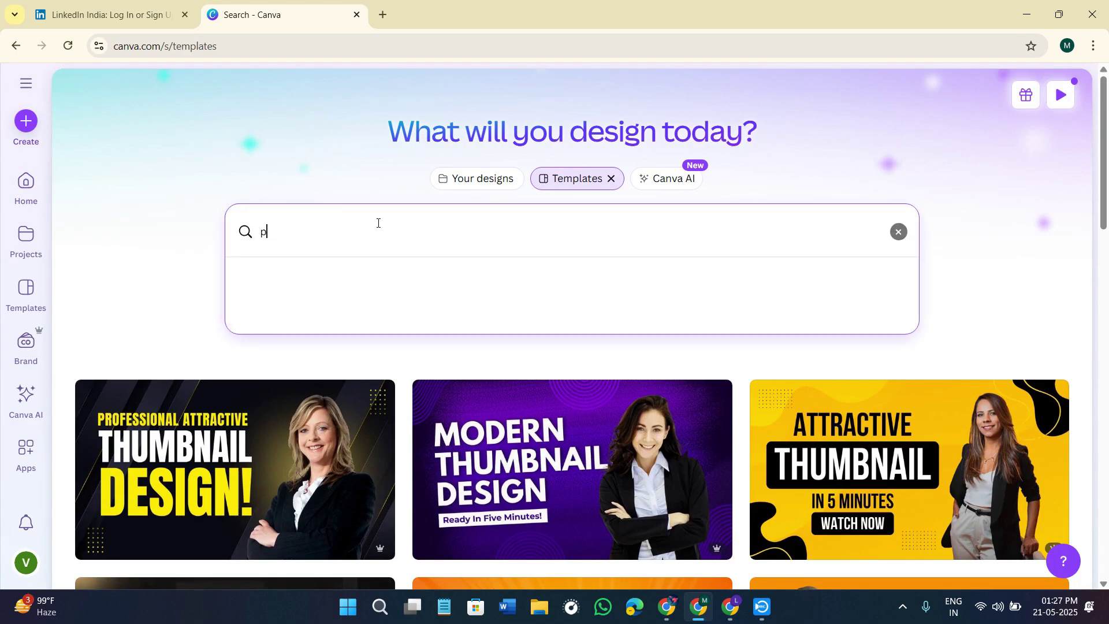
pyautogui.write('resentation')
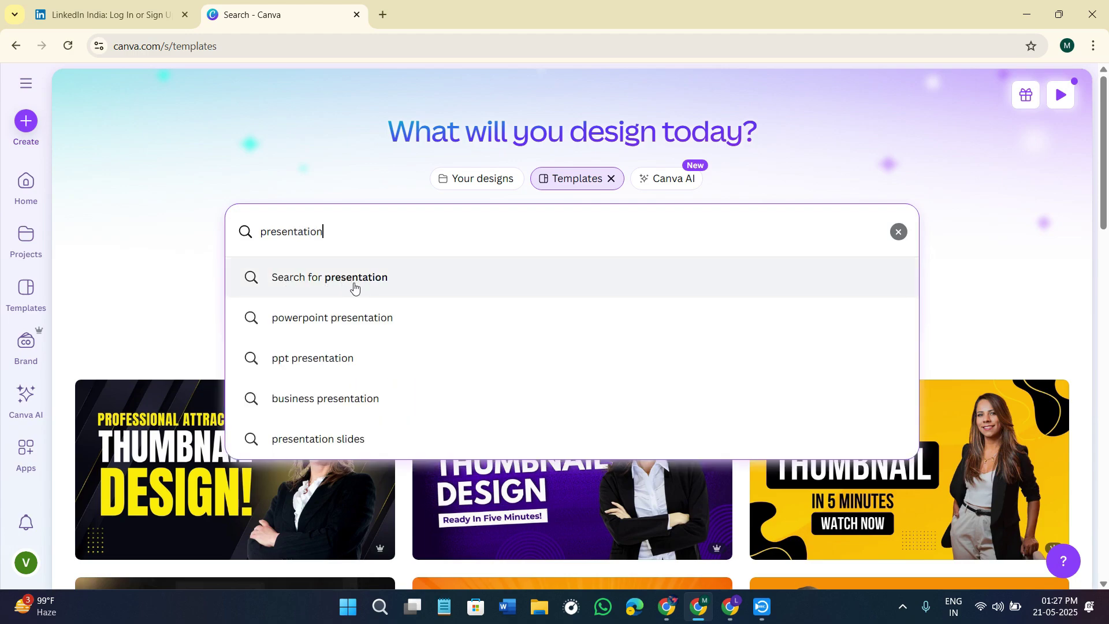
pyautogui.click(306, 319)
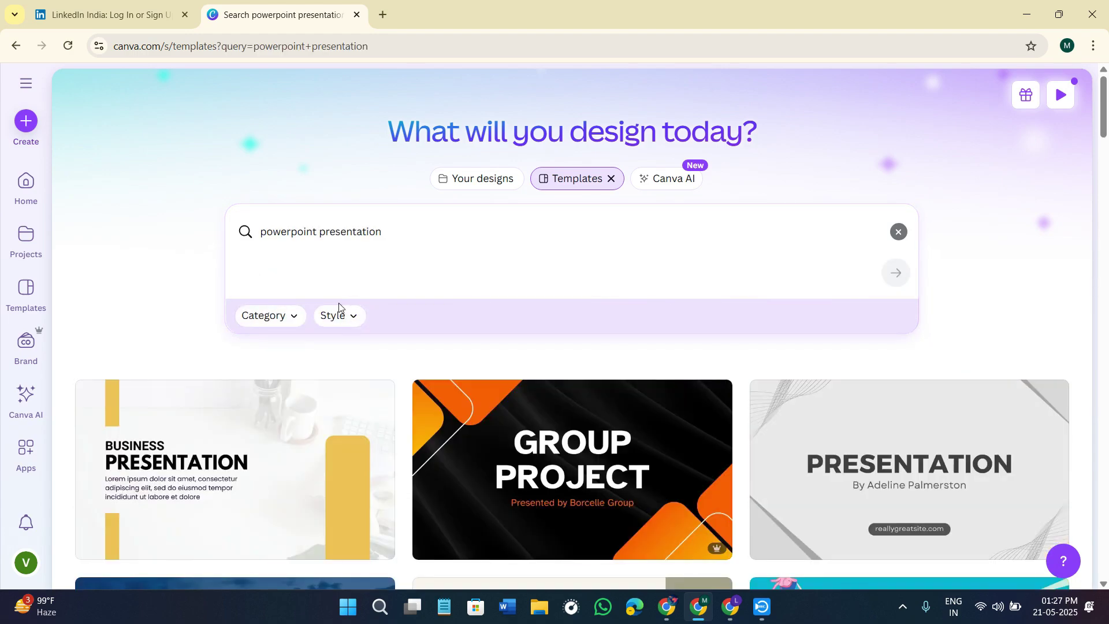
# - Open the Purple Illustration Group Project Presentation template from the results for customizing
pyautogui.scroll(-4, 634, 514)
pyautogui.scroll(-8, 633, 514)
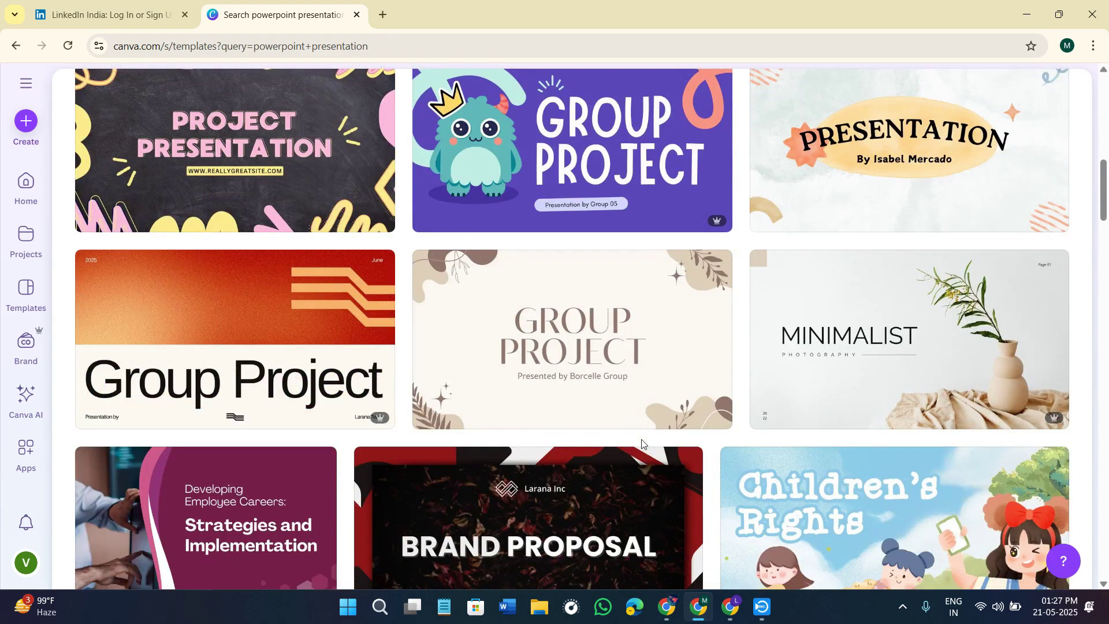
pyautogui.scroll(4, 641, 443)
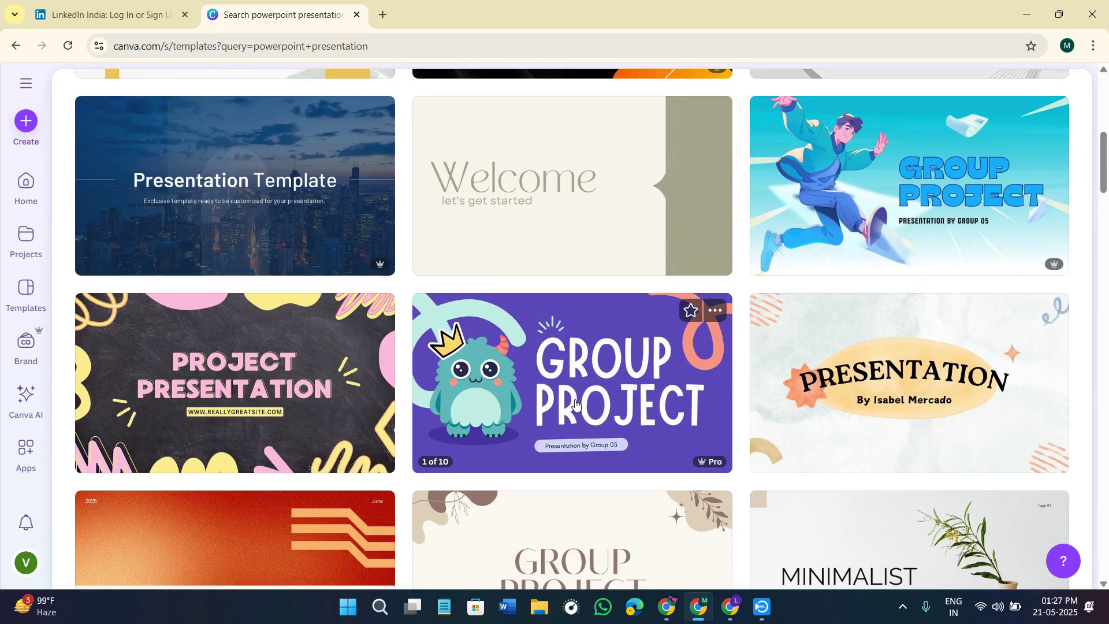
pyautogui.click(575, 403)
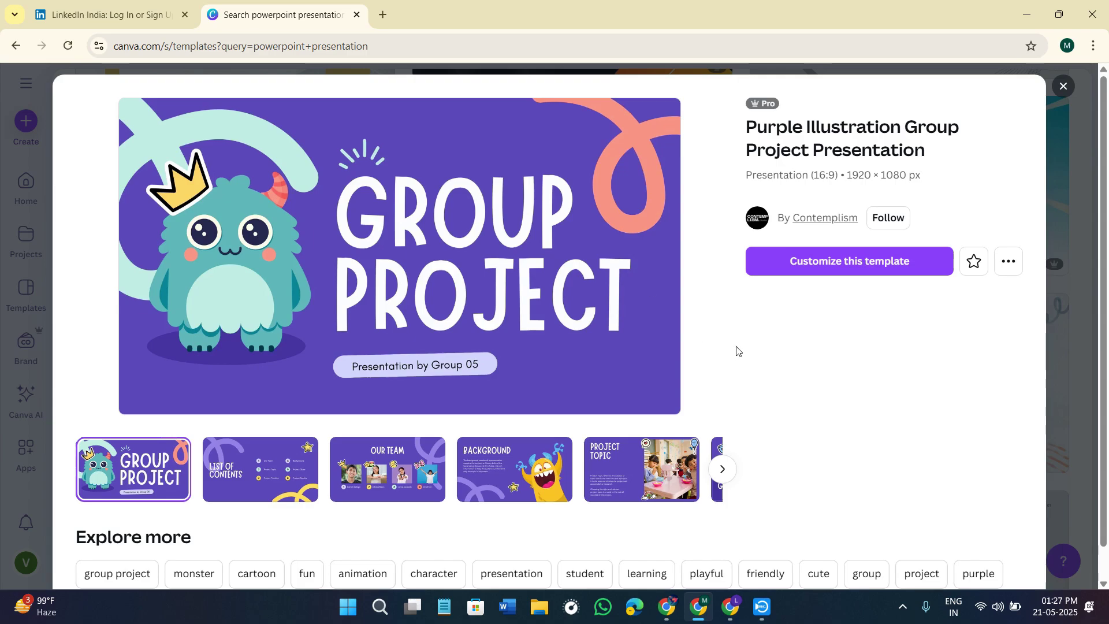
pyautogui.click(811, 256)
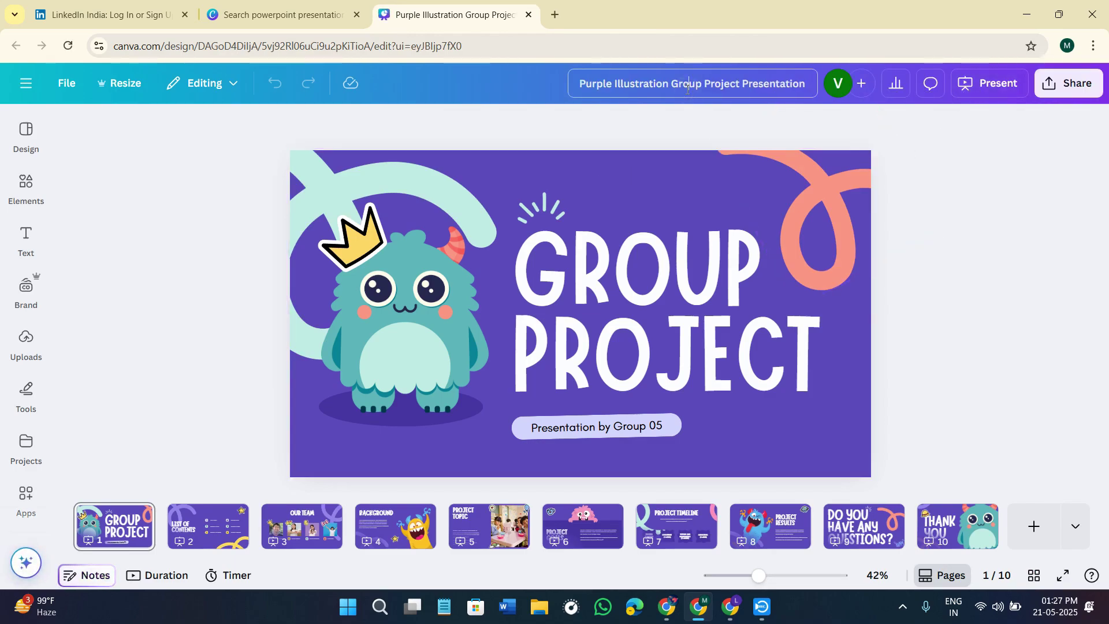
# - Rename the design as "presentation"
pyautogui.click(687, 87)
pyautogui.write('pre')
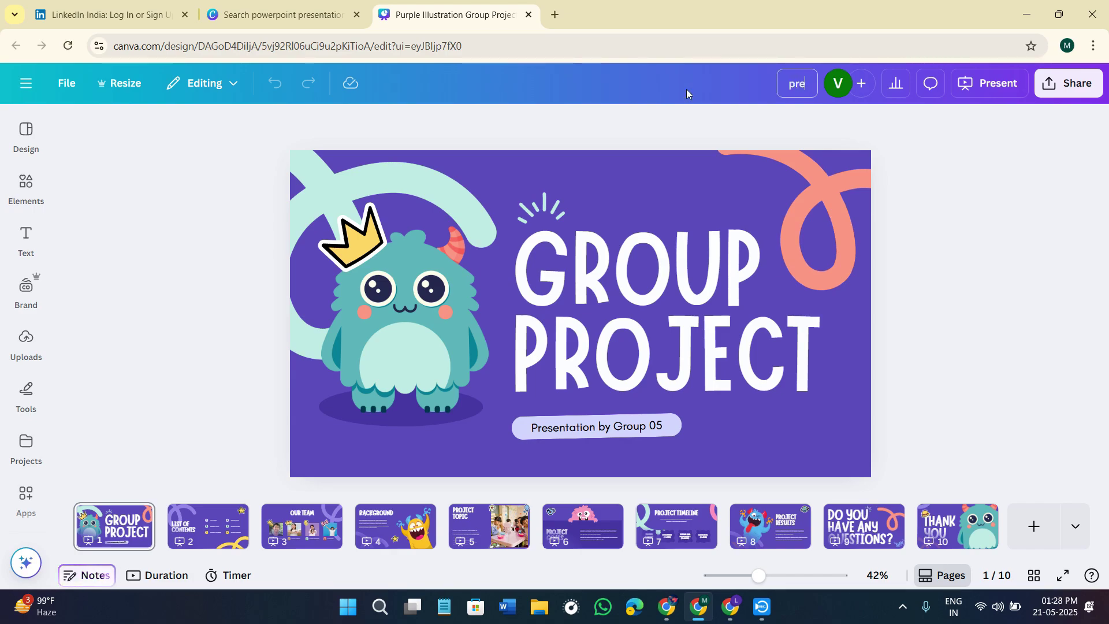
pyautogui.write('sentation')
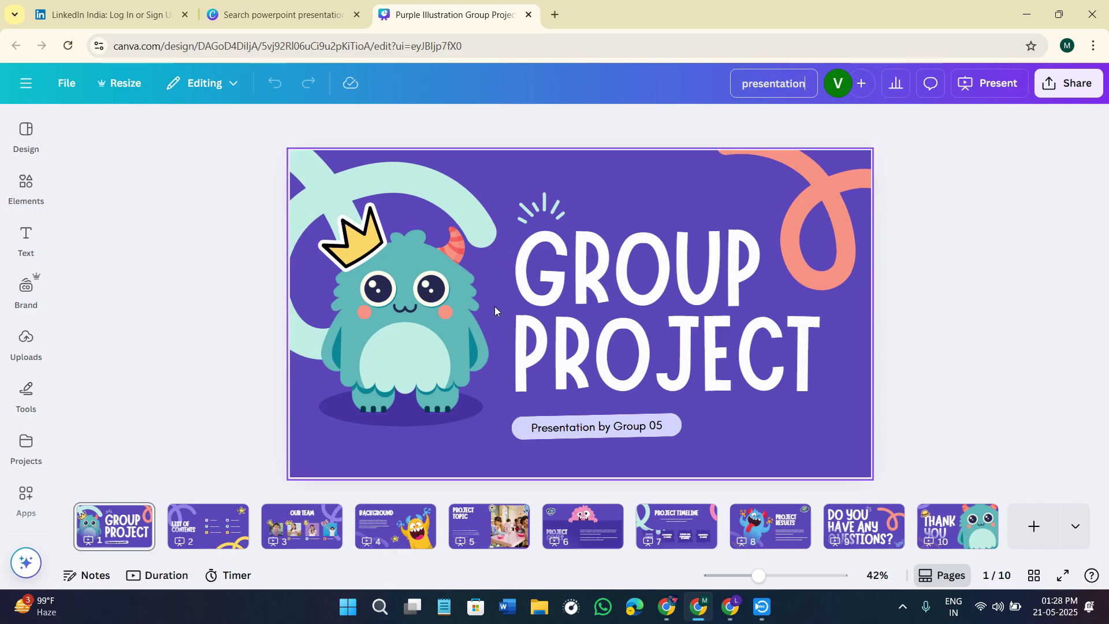
# - Look through the template's slides up to Project Topic and add a blank page at the end of the presentation
pyautogui.click(245, 541)
pyautogui.click(301, 537)
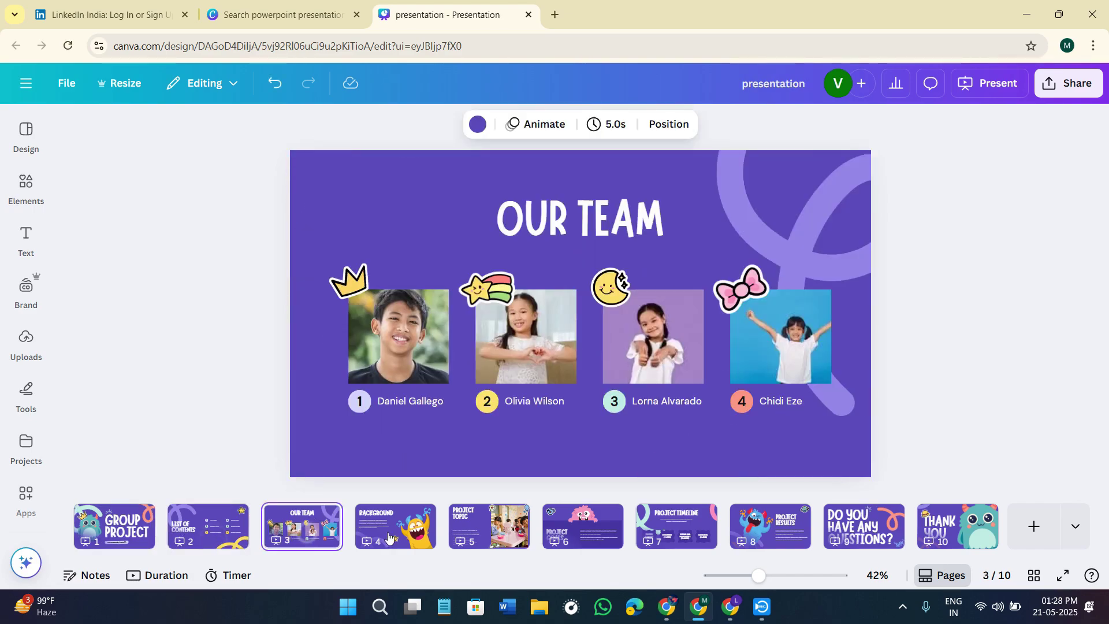
pyautogui.click(397, 537)
pyautogui.click(490, 540)
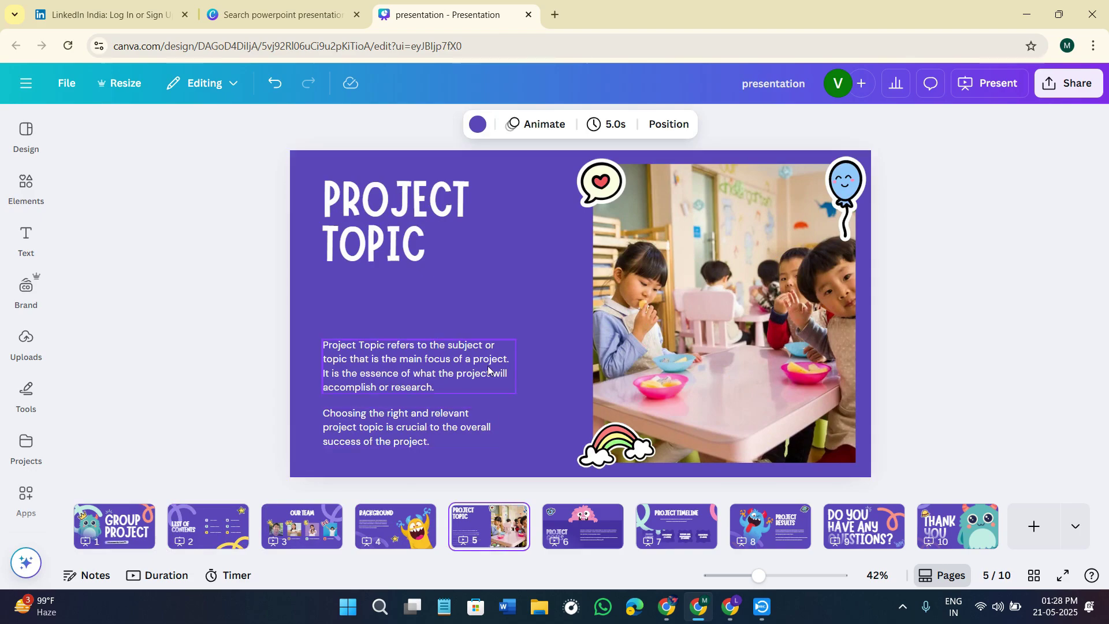
pyautogui.click(108, 531)
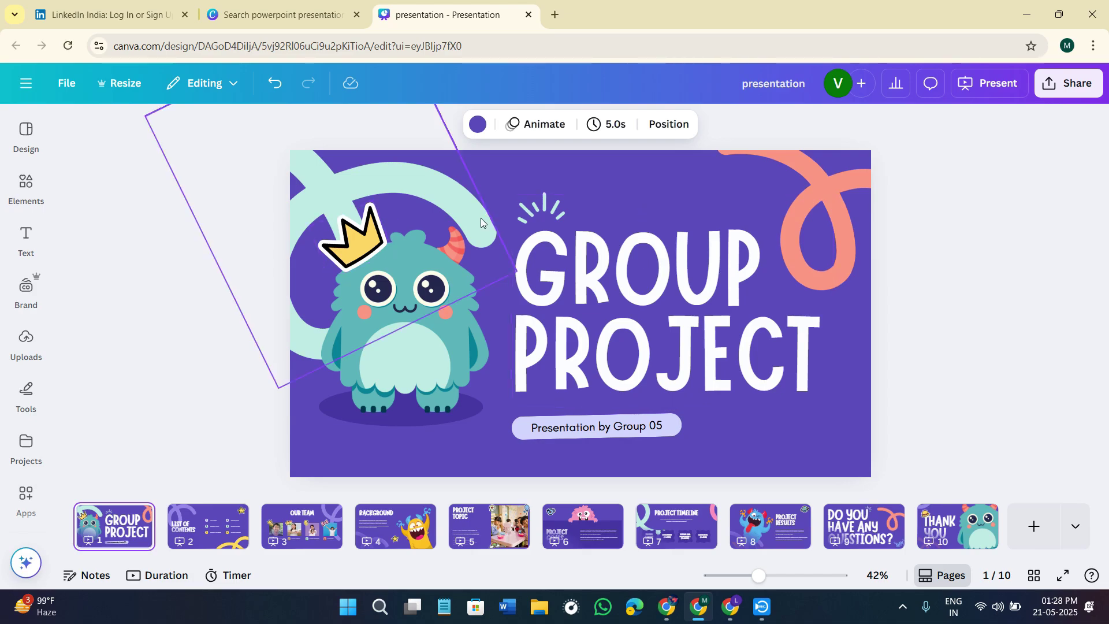
pyautogui.hotkey('ctrl', 'Return')
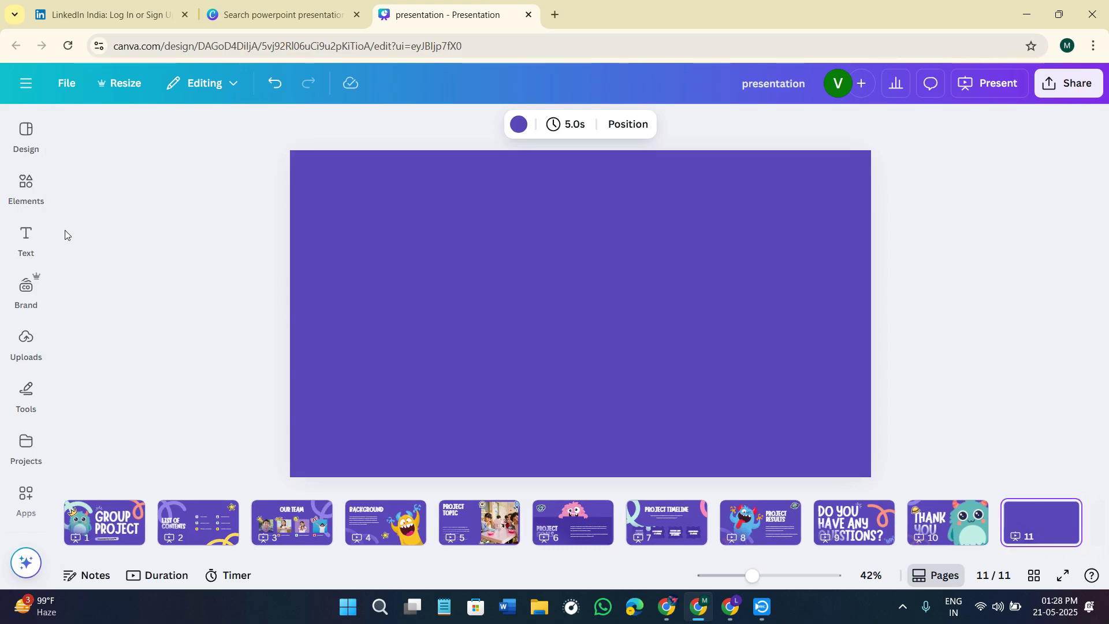
# - Look through the available element categories, from shapes and charts to frames, grids and mockups
pyautogui.click(27, 185)
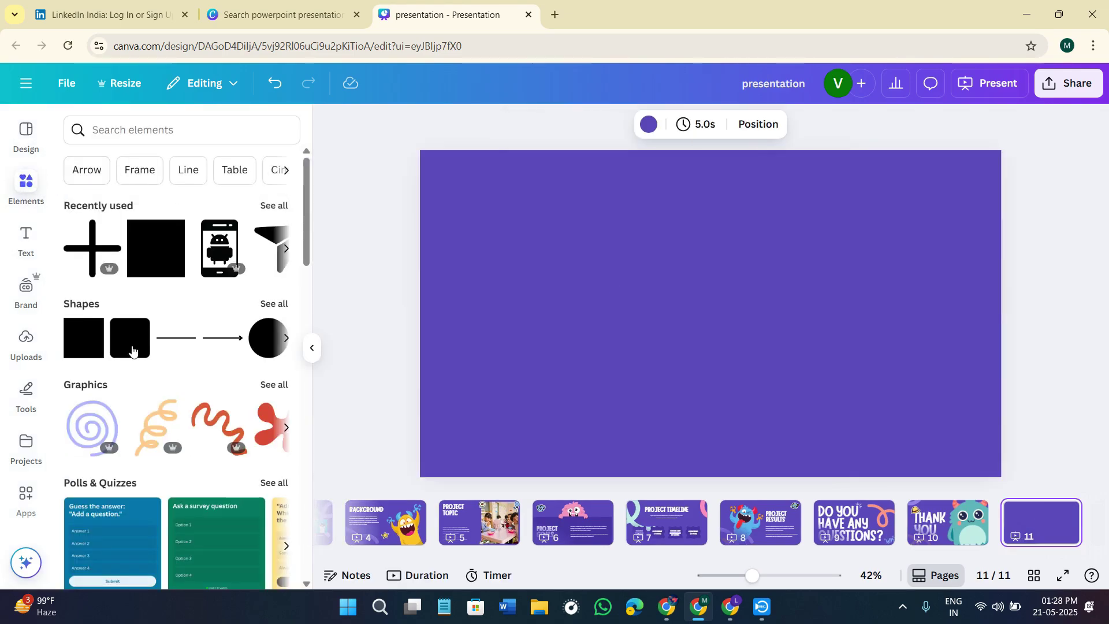
pyautogui.scroll(-1, 157, 417)
pyautogui.scroll(-15, 156, 417)
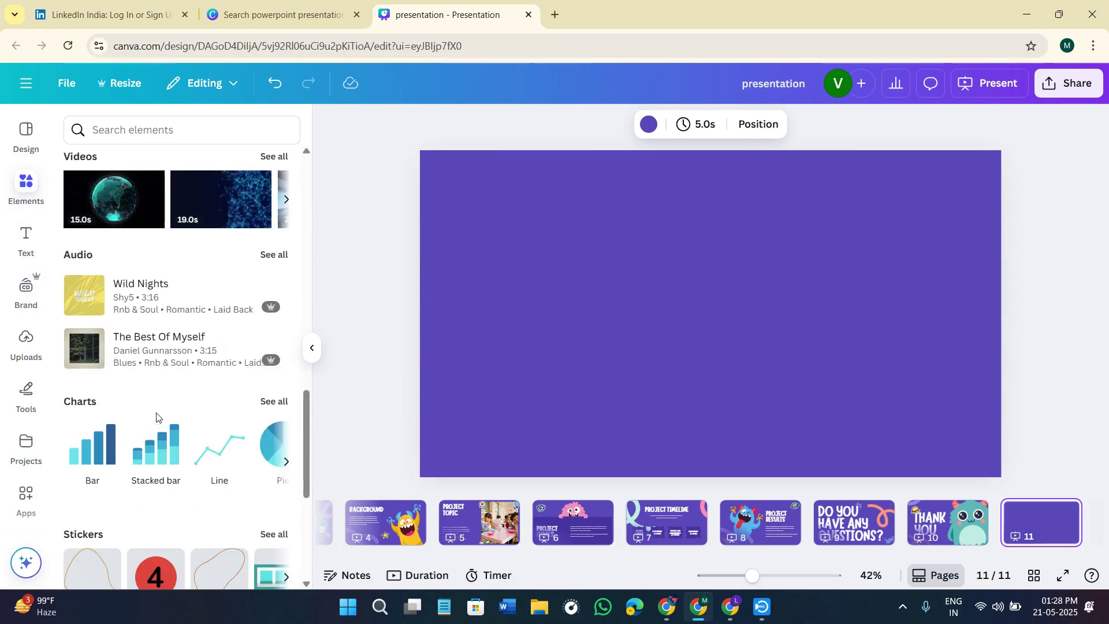
pyautogui.scroll(-4, 155, 417)
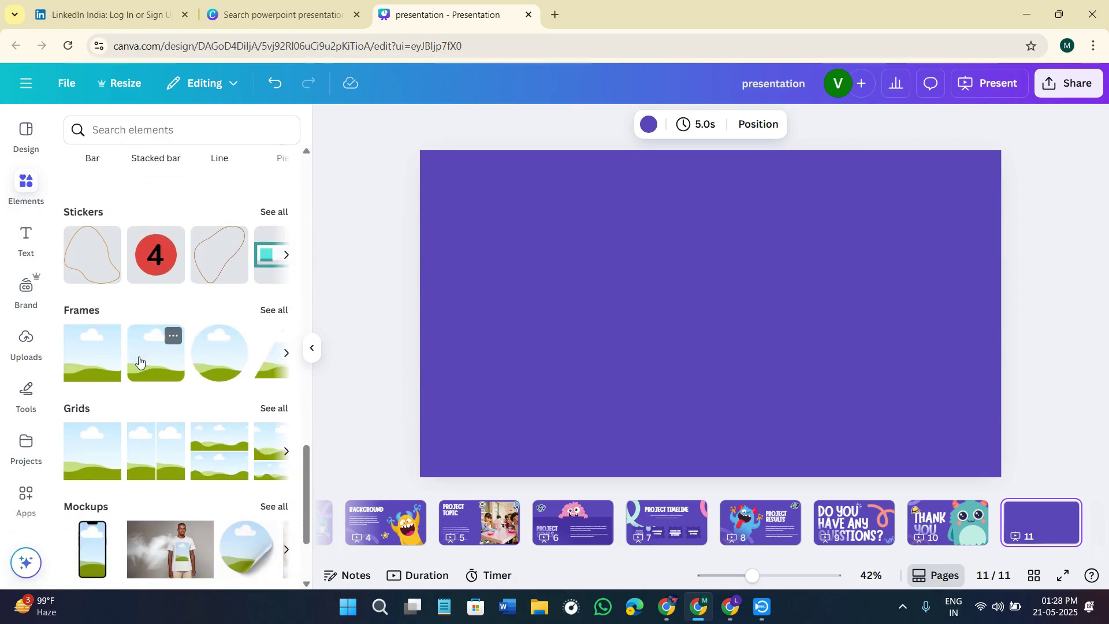
pyautogui.scroll(-2, 152, 370)
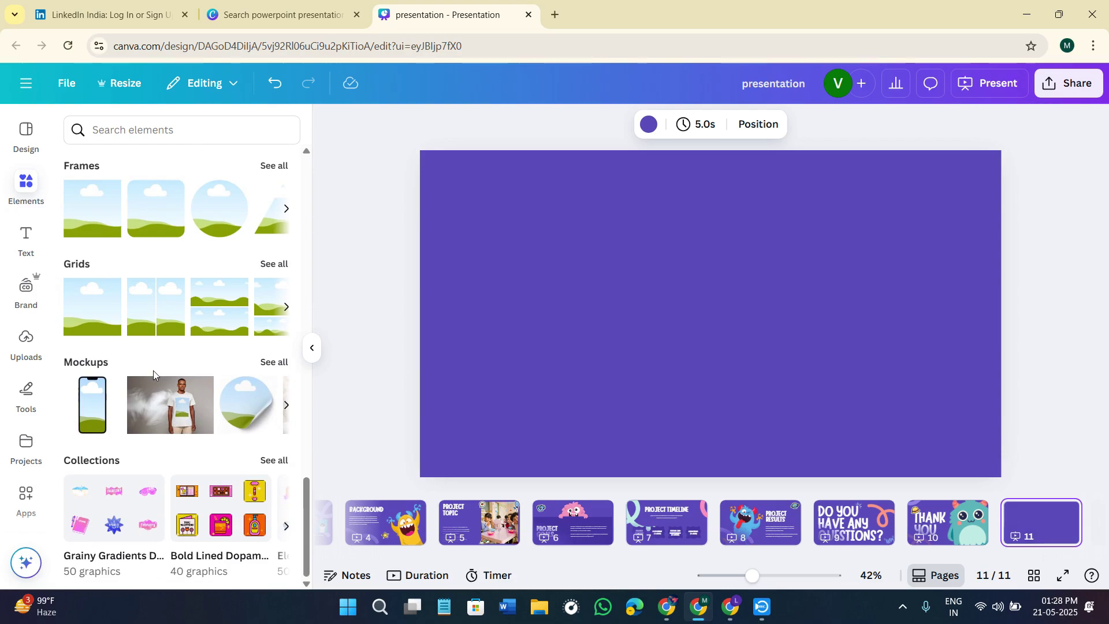
pyautogui.scroll(7, 154, 369)
pyautogui.scroll(12, 154, 373)
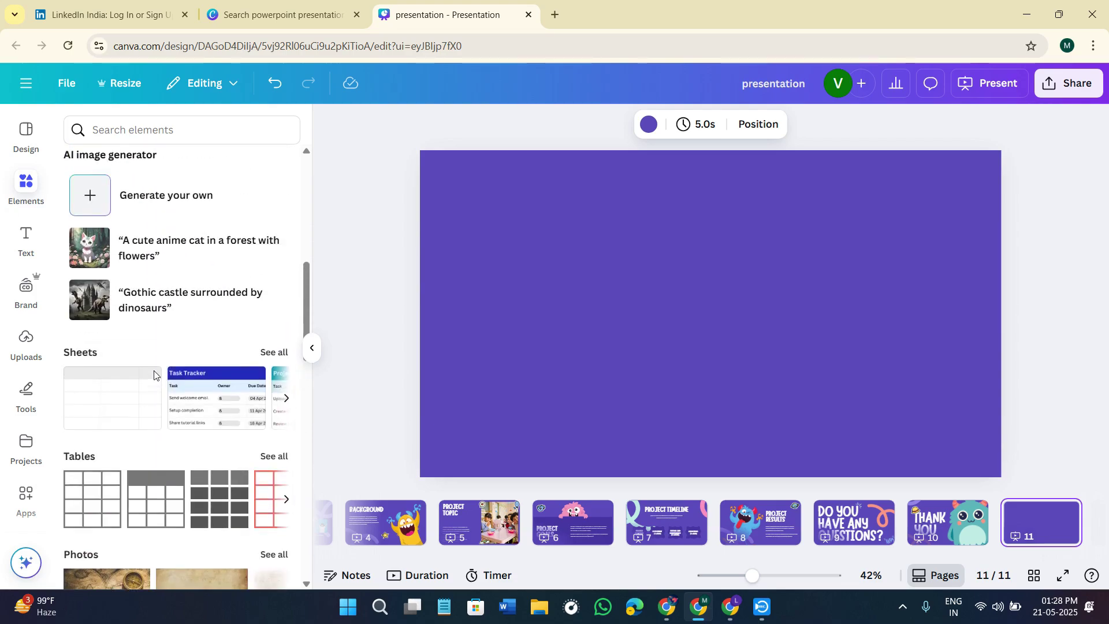
pyautogui.scroll(2, 142, 235)
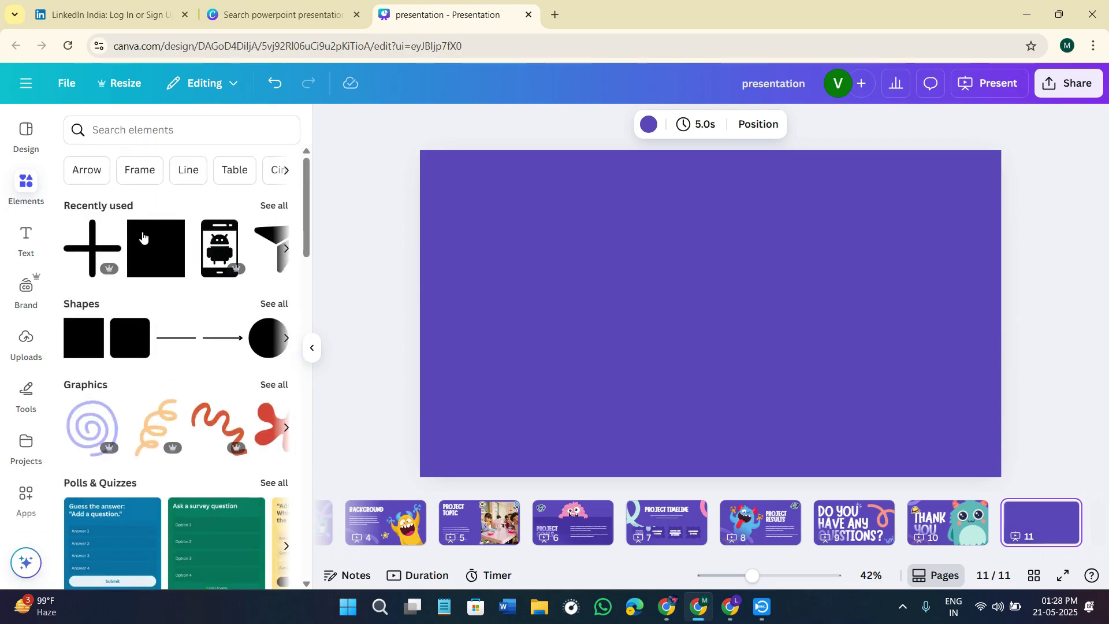
# - Search the shapes for "triangle" and add the upright triangle to blank page 11
pyautogui.click(264, 307)
pyautogui.click(132, 158)
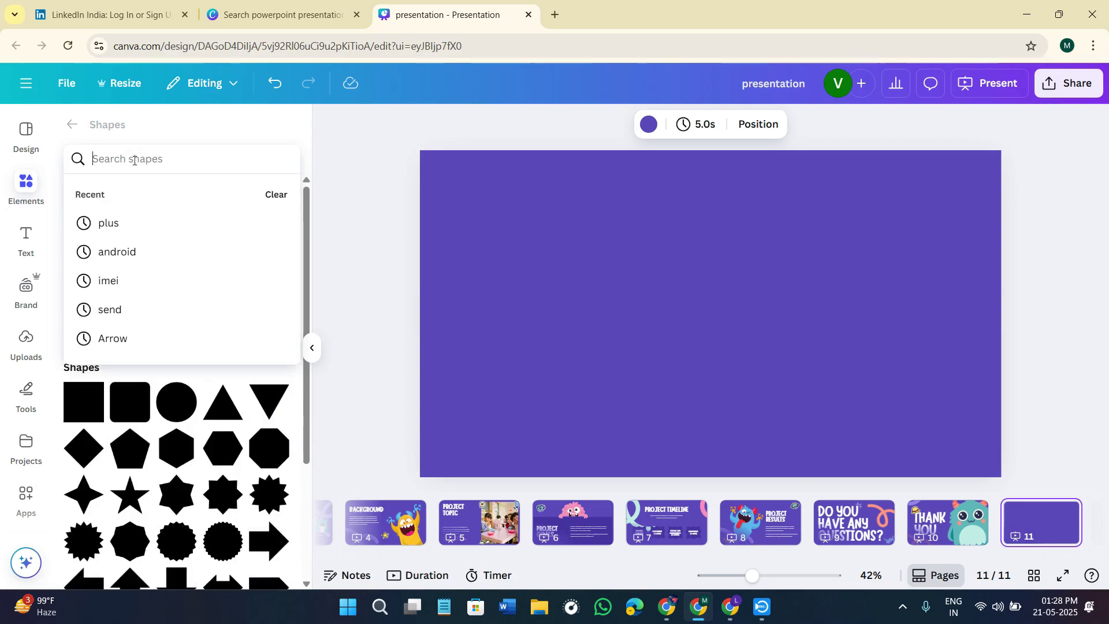
pyautogui.write('triang')
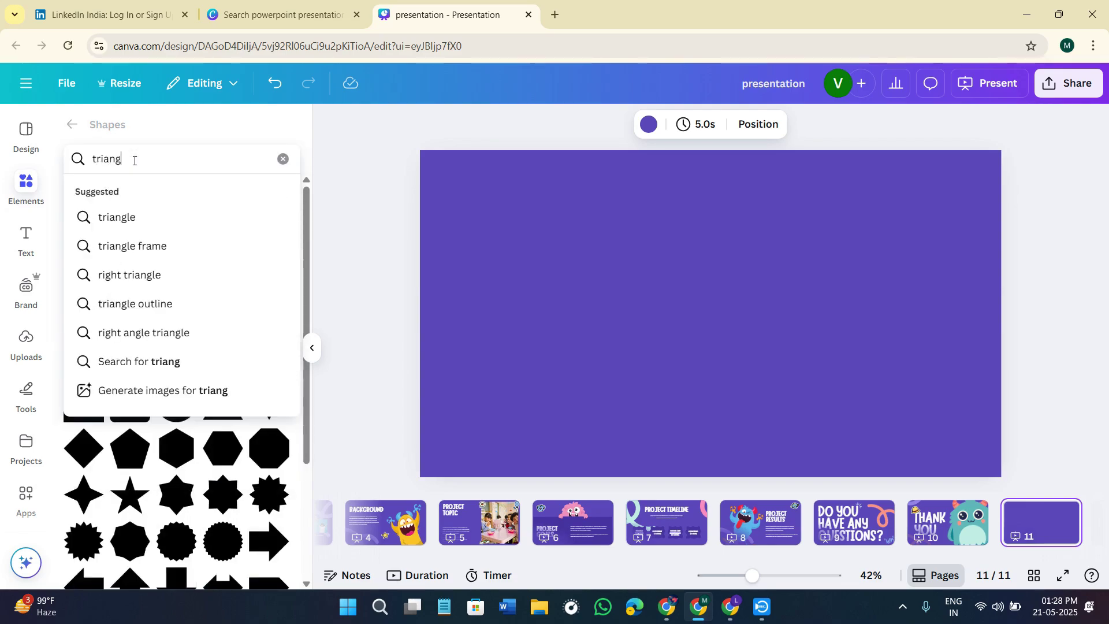
pyautogui.click(154, 219)
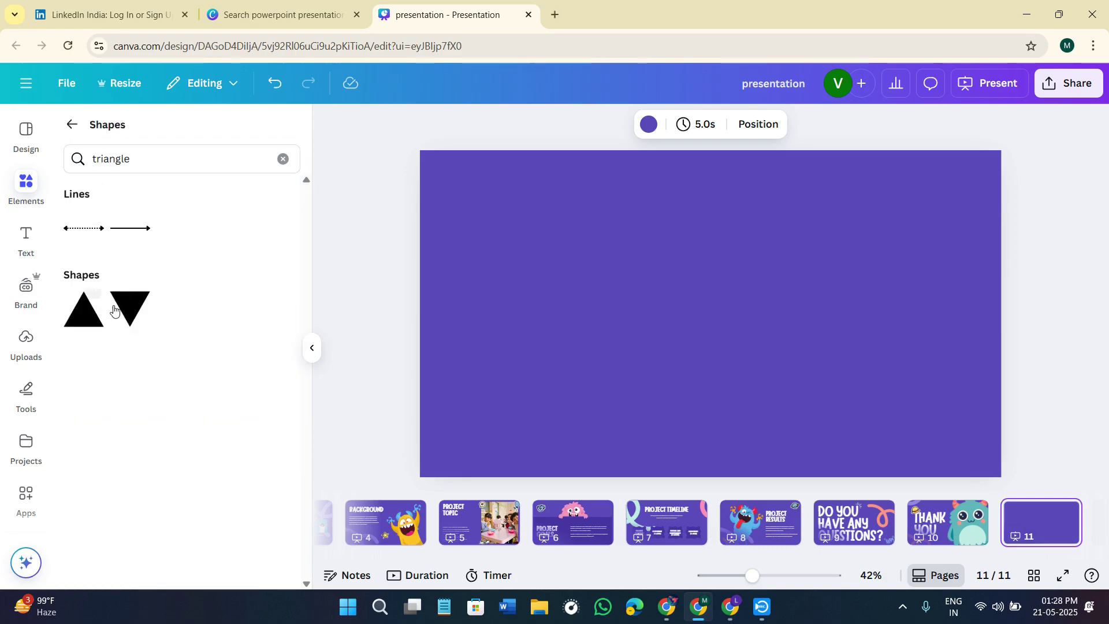
pyautogui.click(83, 315)
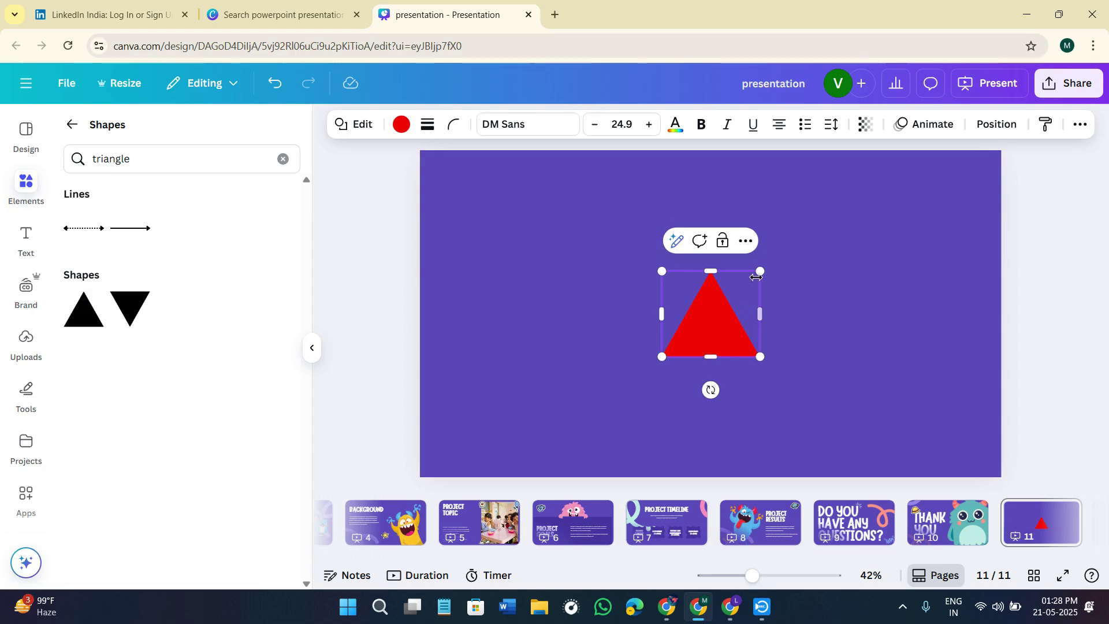
# - Enlarge the red triangle, move it near the middle of the page and change its fill to off-white
pyautogui.moveTo(760, 271); pyautogui.dragTo(835, 204)
pyautogui.click(853, 317)
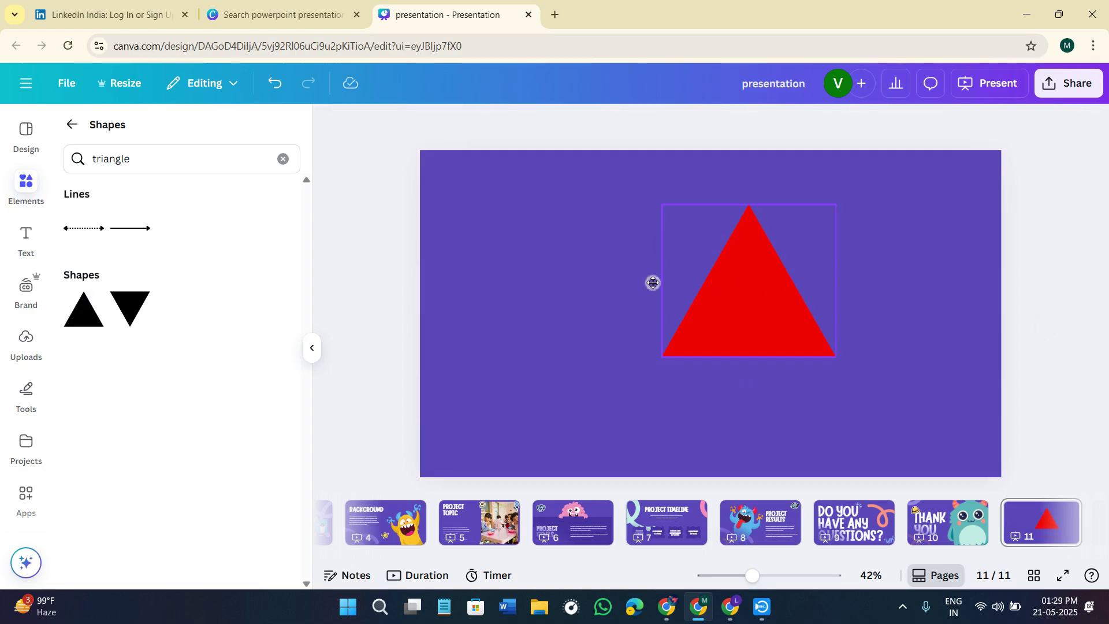
pyautogui.moveTo(653, 283); pyautogui.dragTo(707, 284)
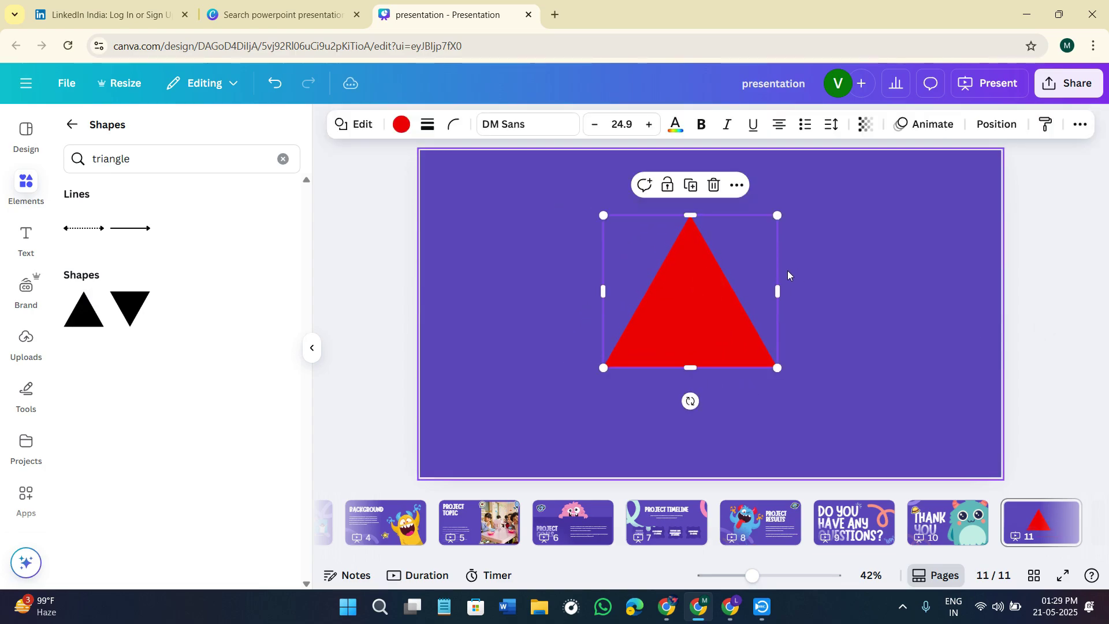
pyautogui.click(400, 128)
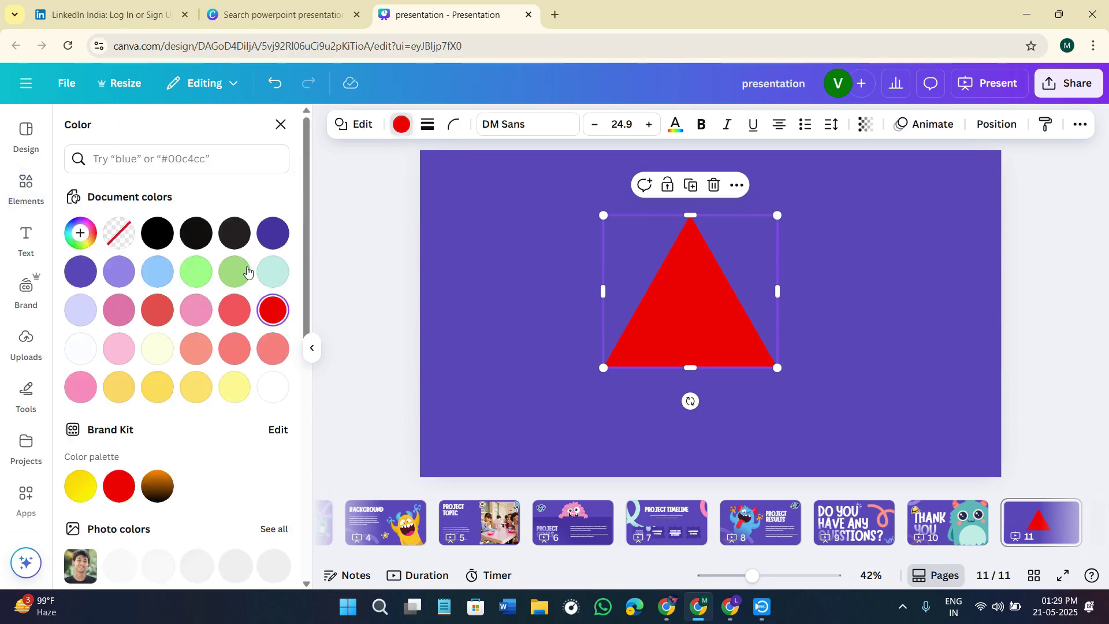
pyautogui.click(81, 348)
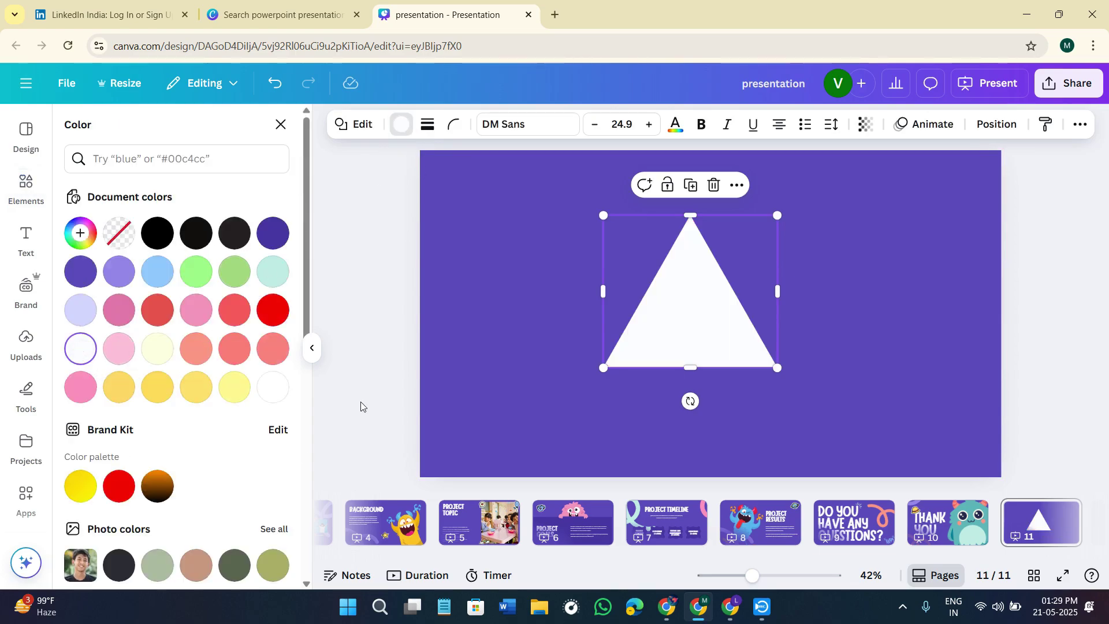
# - Enlarge the off-white triangle to the full height of the page and centre it horizontally
pyautogui.moveTo(777, 216); pyautogui.dragTo(897, 202)
pyautogui.moveTo(603, 367); pyautogui.dragTo(478, 477)
pyautogui.moveTo(711, 341); pyautogui.dragTo(757, 340)
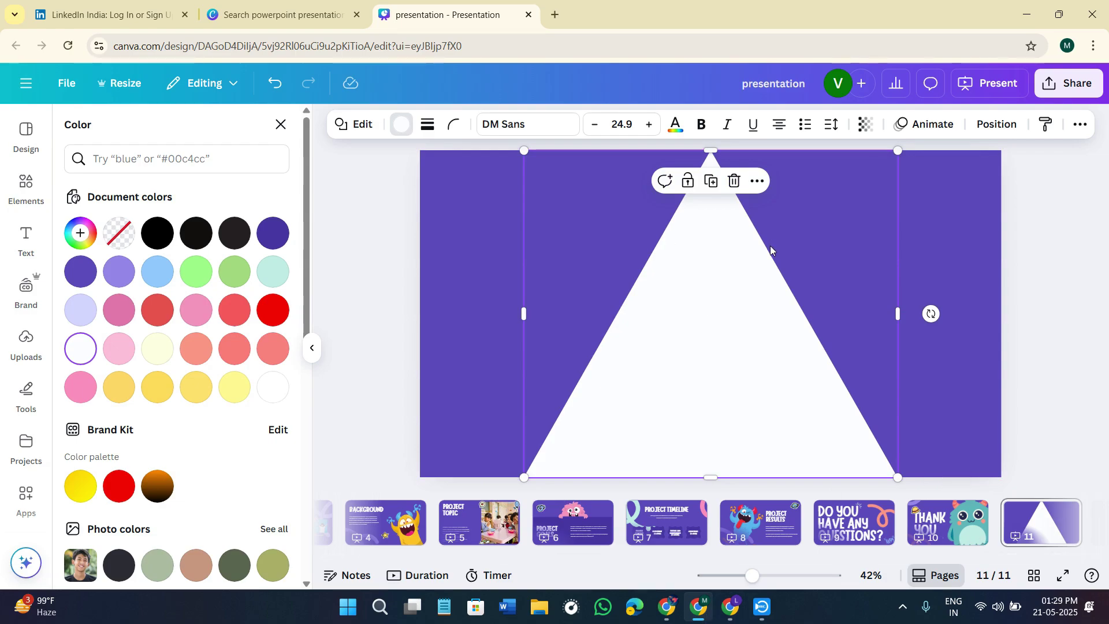
pyautogui.click(435, 261)
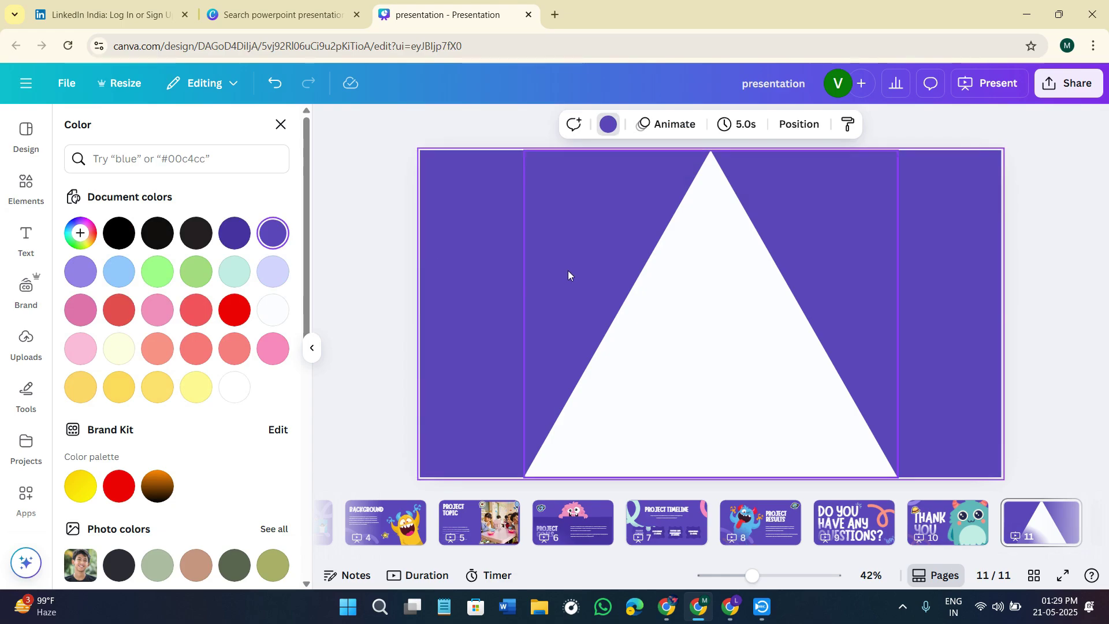
pyautogui.click(686, 316)
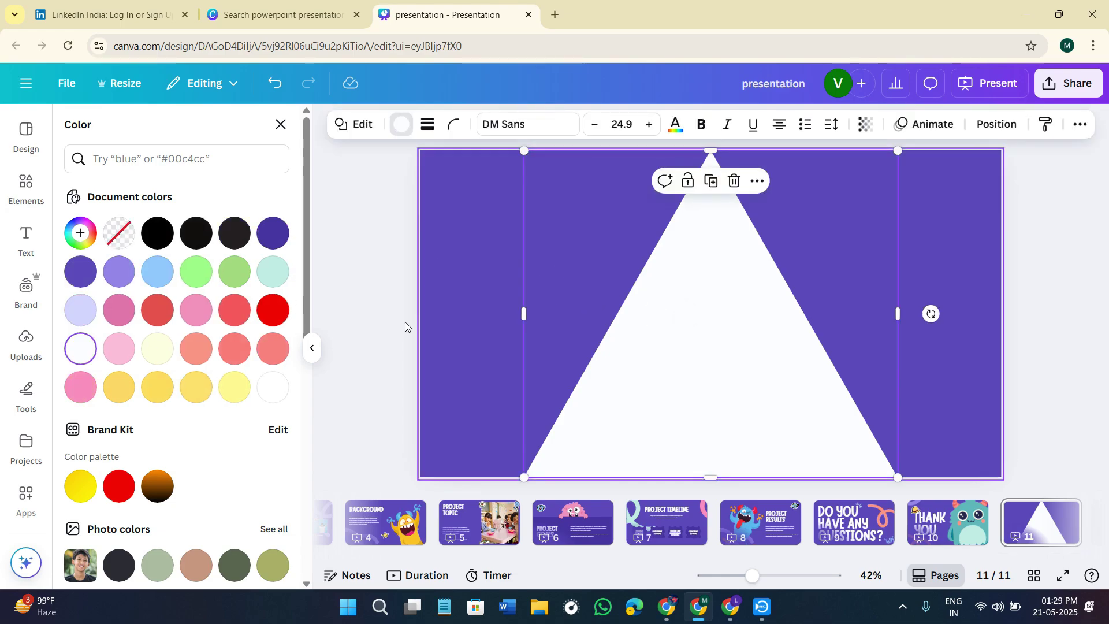
pyautogui.click(281, 125)
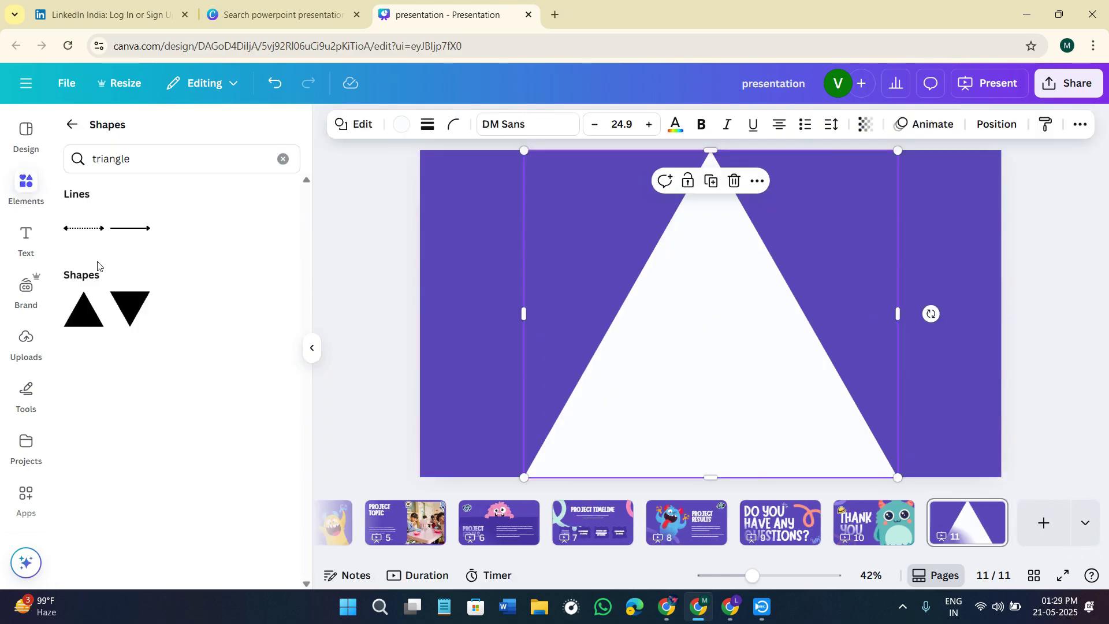
# - Add an inverted triangle on top of the large one and group the two shapes together
pyautogui.click(130, 306)
pyautogui.moveTo(516, 240); pyautogui.dragTo(724, 323)
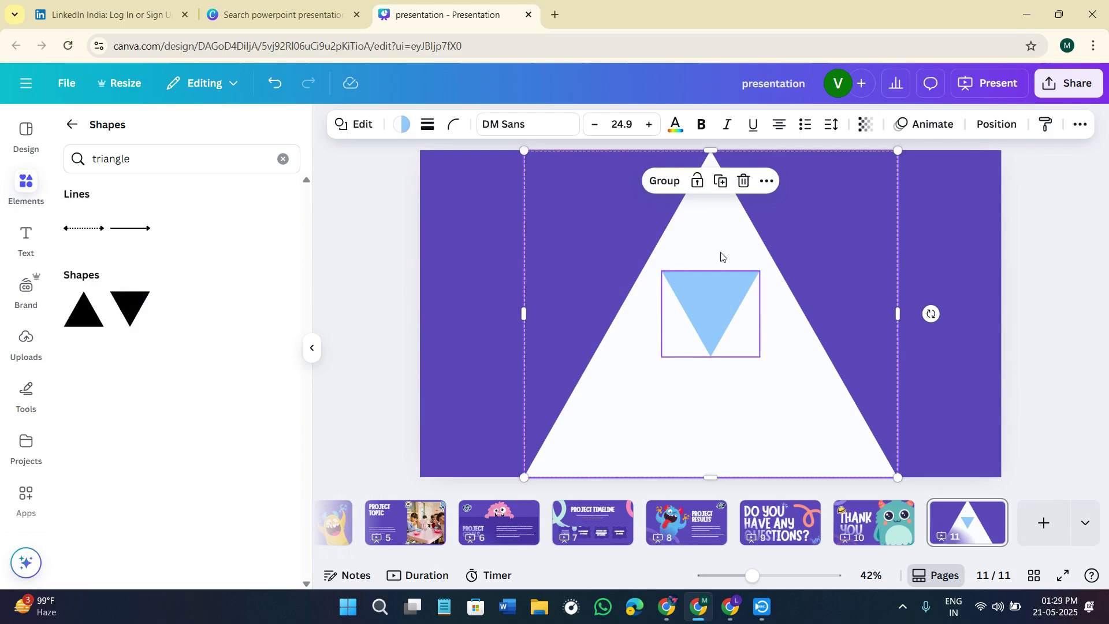
pyautogui.click(659, 181)
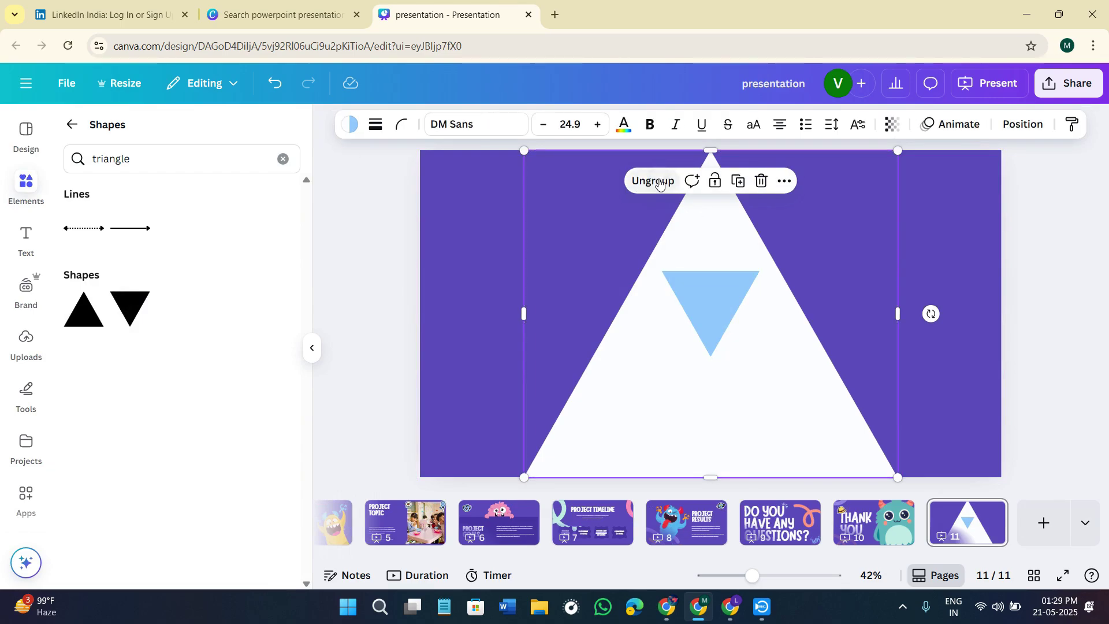
pyautogui.moveTo(789, 289)
pyautogui.mouseDown()
pyautogui.moveTo(700, 292)
pyautogui.moveTo(787, 287)
pyautogui.mouseUp()
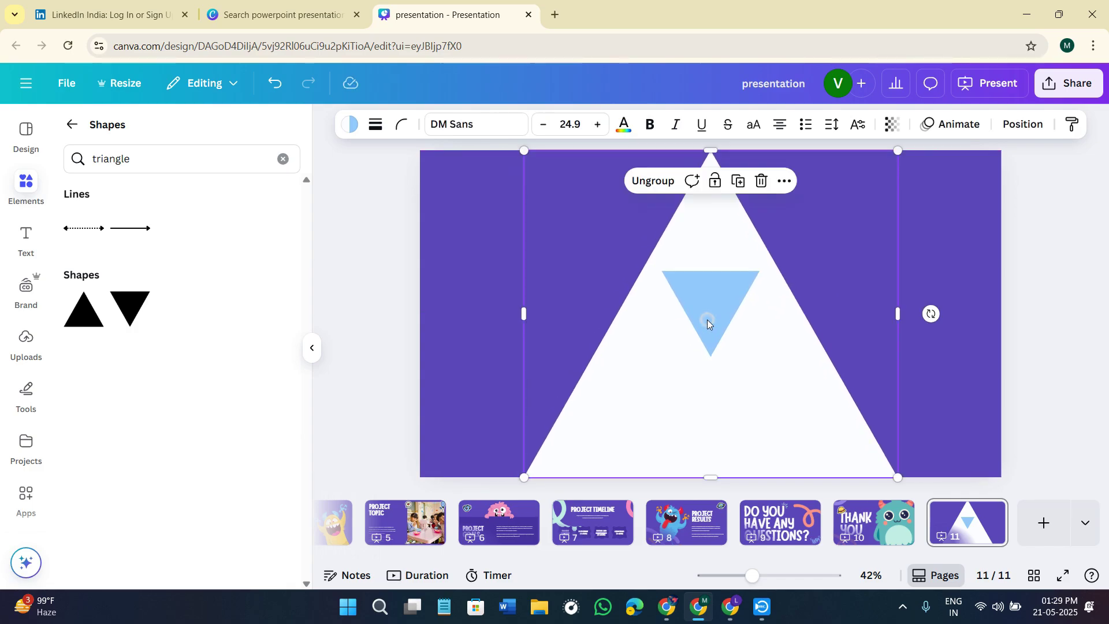
pyautogui.moveTo(708, 323); pyautogui.dragTo(704, 325)
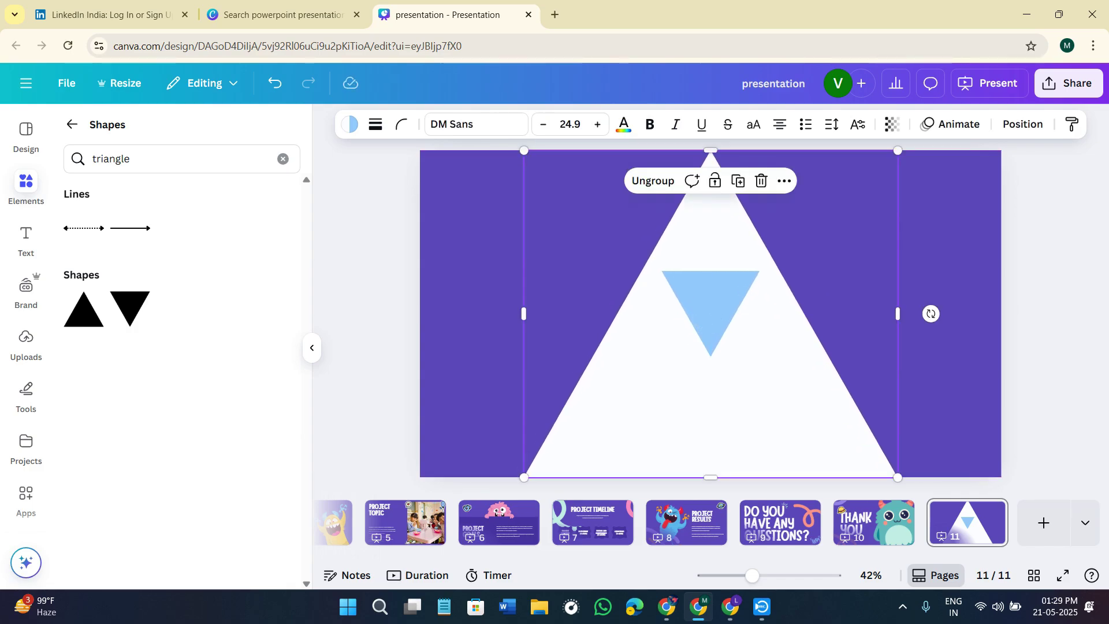
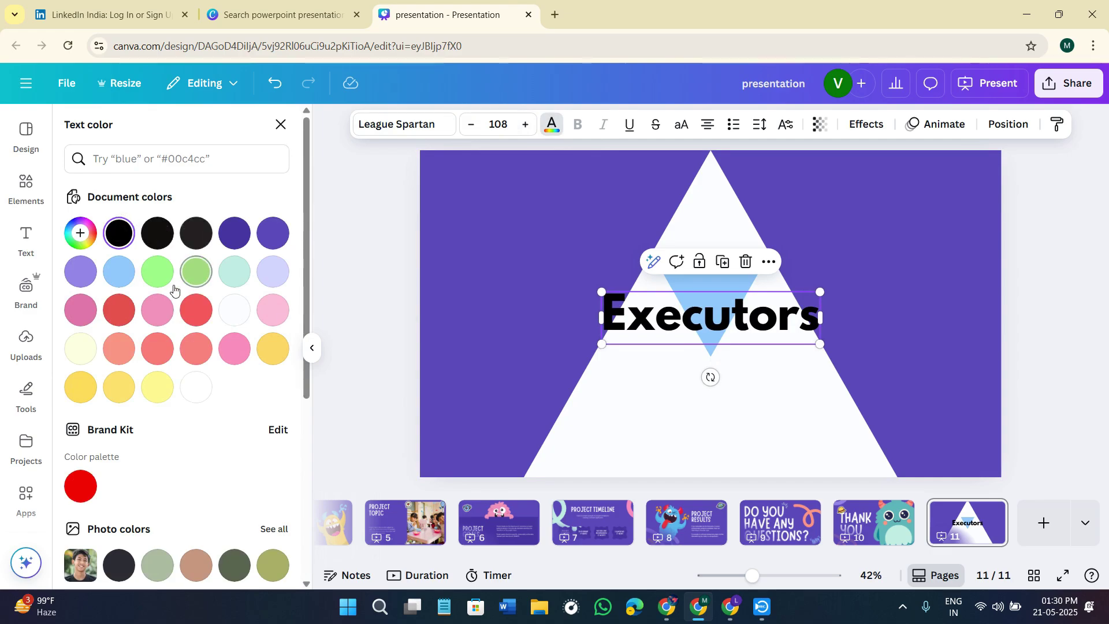
# - Try dark purple #4633a0 and white text colours, underlining and uppercase on the Executors heading
pyautogui.click(234, 232)
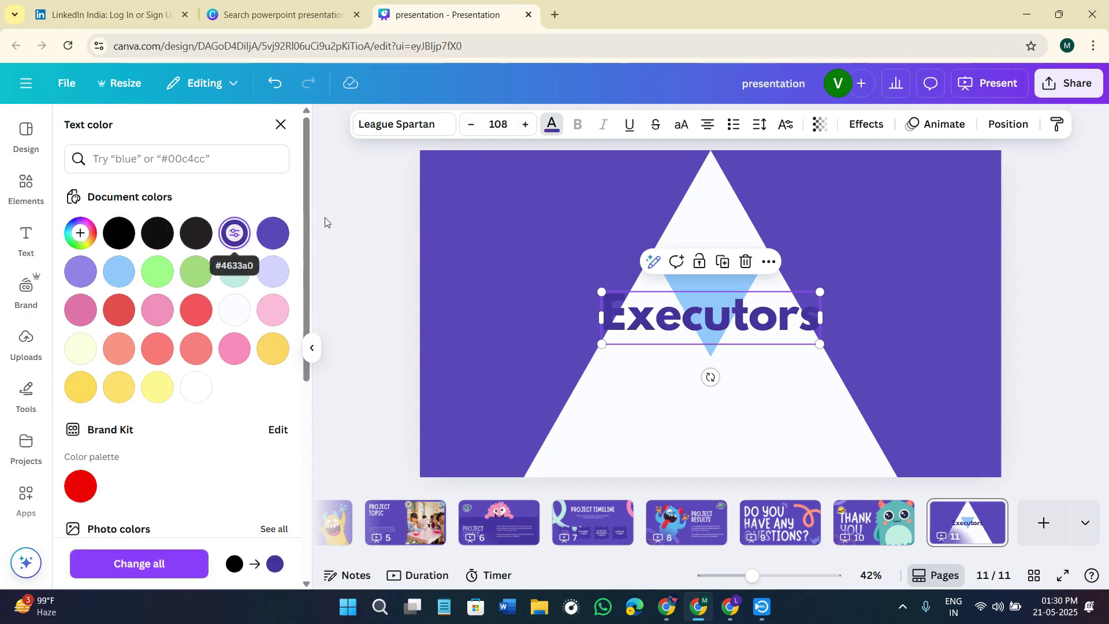
pyautogui.click(629, 126)
pyautogui.click(630, 126)
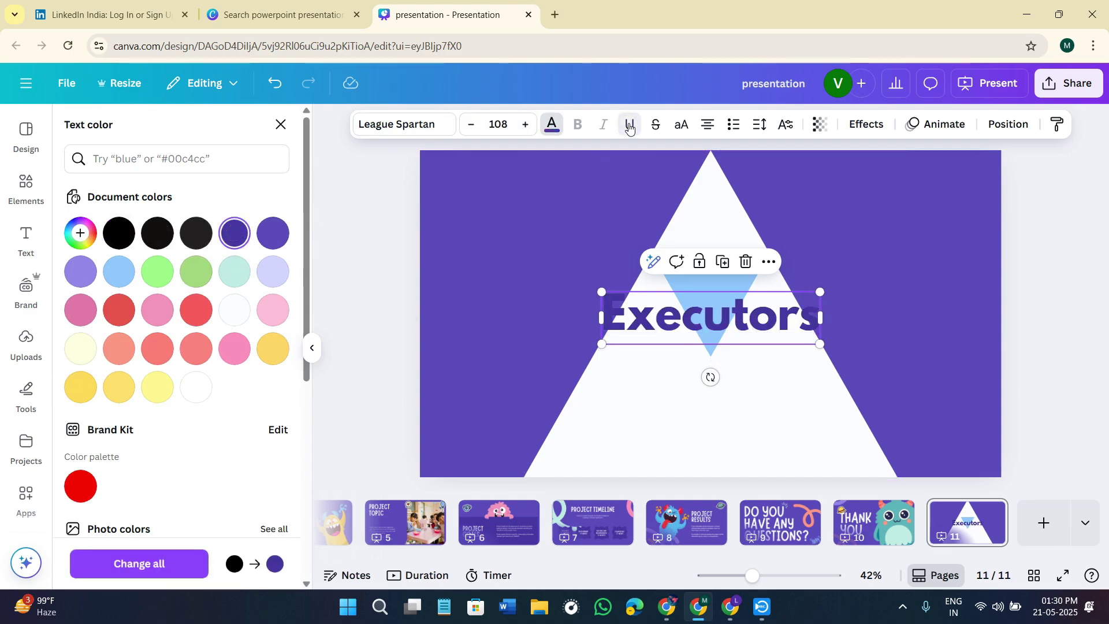
pyautogui.click(681, 124)
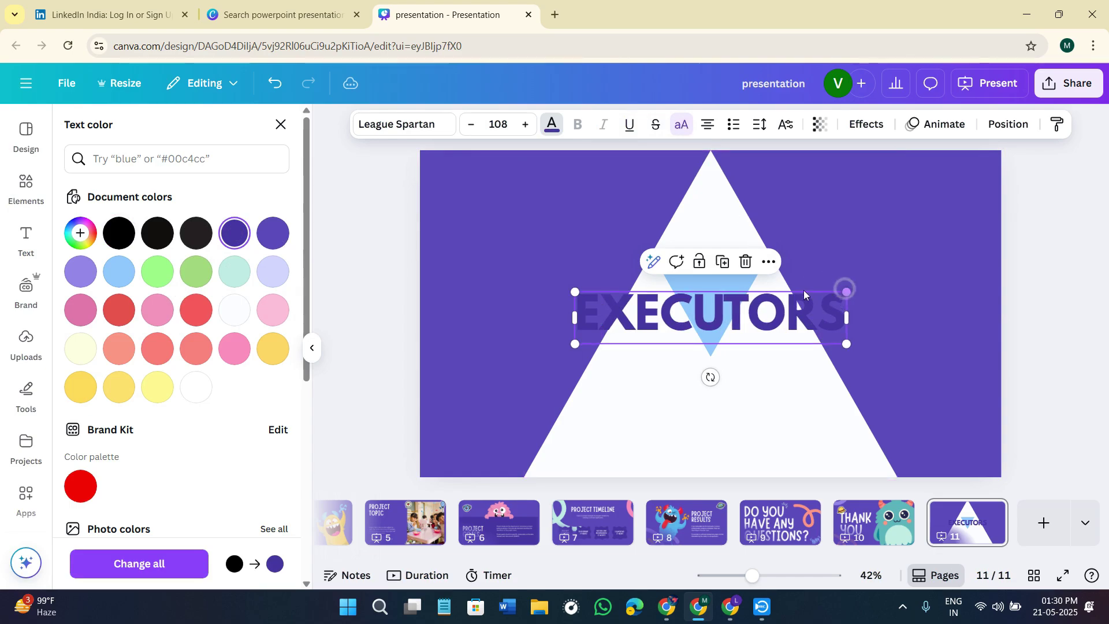
pyautogui.click(682, 124)
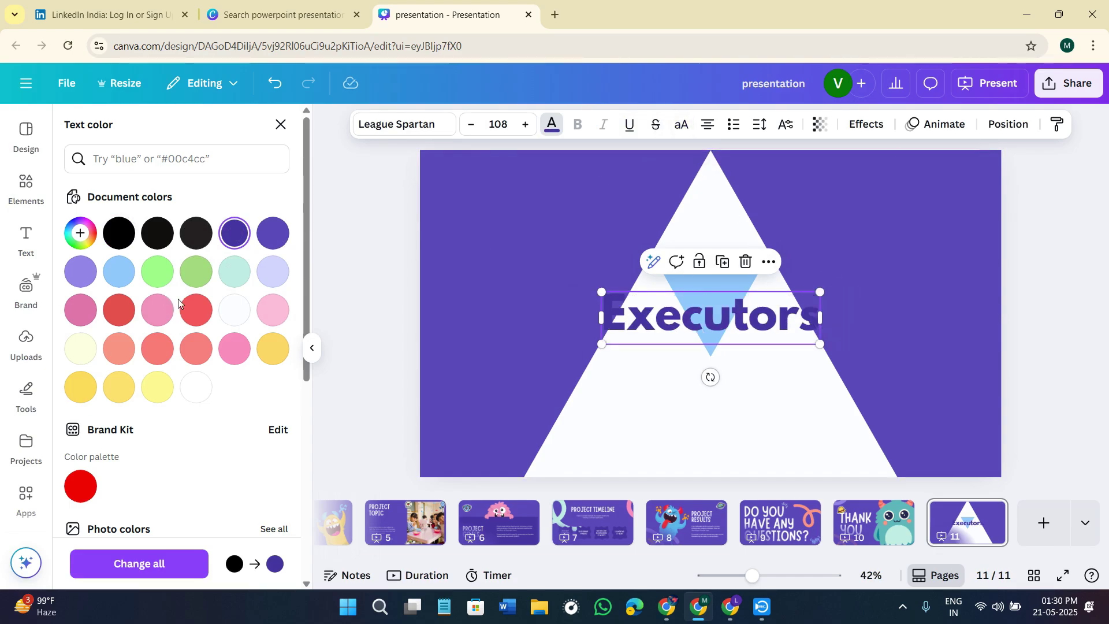
pyautogui.click(233, 310)
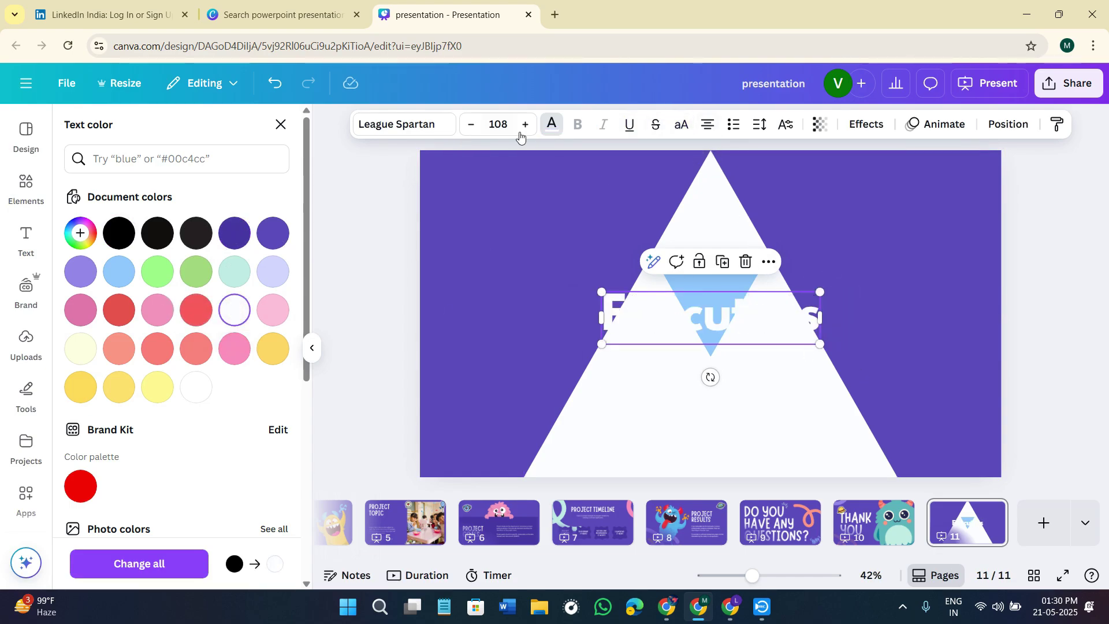
# - Give the Executors heading a near-black text colour, justified alignment and a transparency value of 100
pyautogui.click(157, 233)
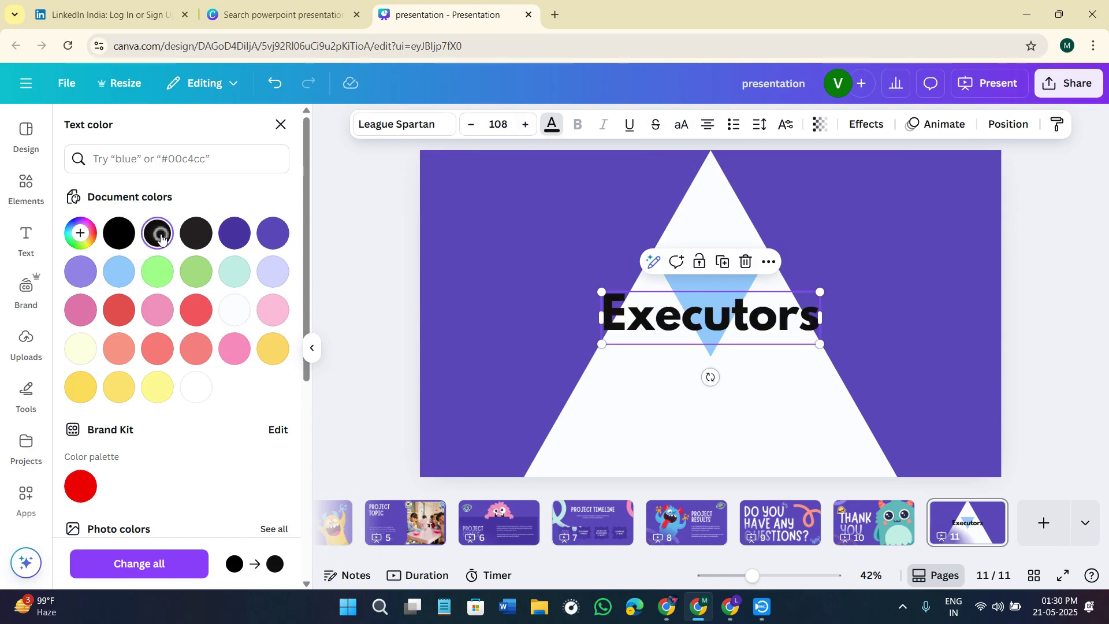
pyautogui.click(711, 126)
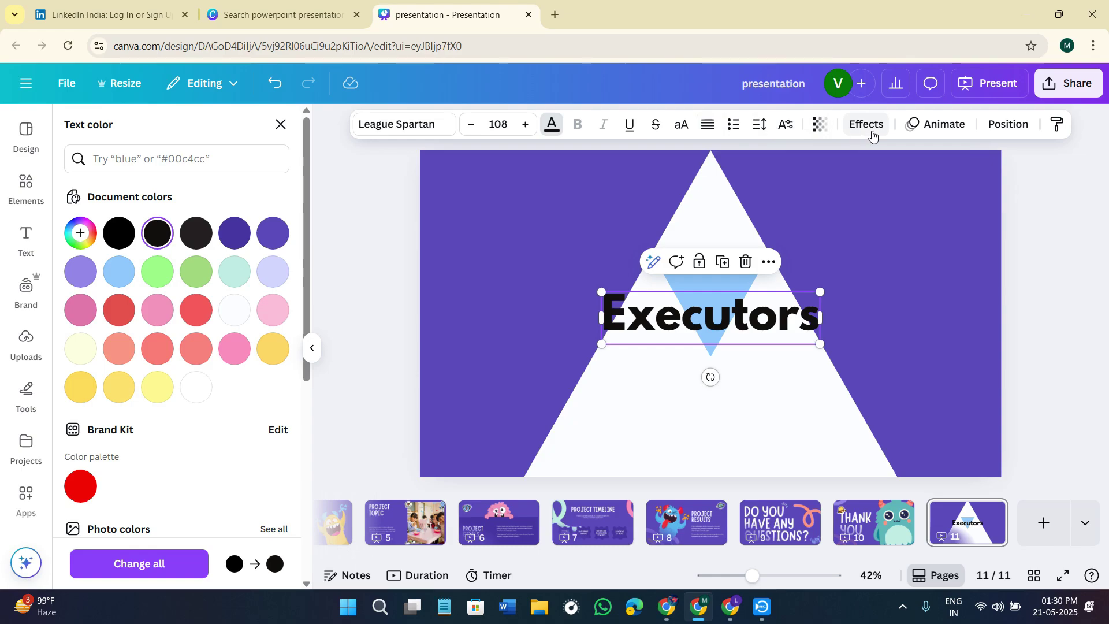
pyautogui.click(820, 124)
pyautogui.moveTo(859, 183)
pyautogui.mouseDown()
pyautogui.moveTo(784, 185)
pyautogui.moveTo(863, 198)
pyautogui.moveTo(752, 192)
pyautogui.moveTo(861, 188)
pyautogui.mouseUp()
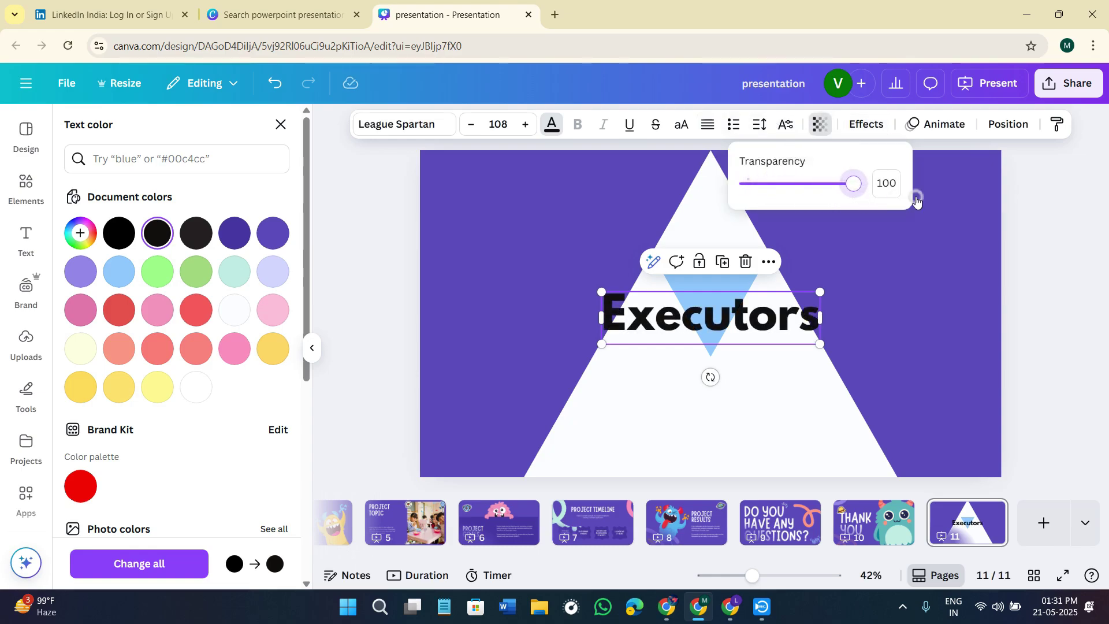
pyautogui.click(1023, 216)
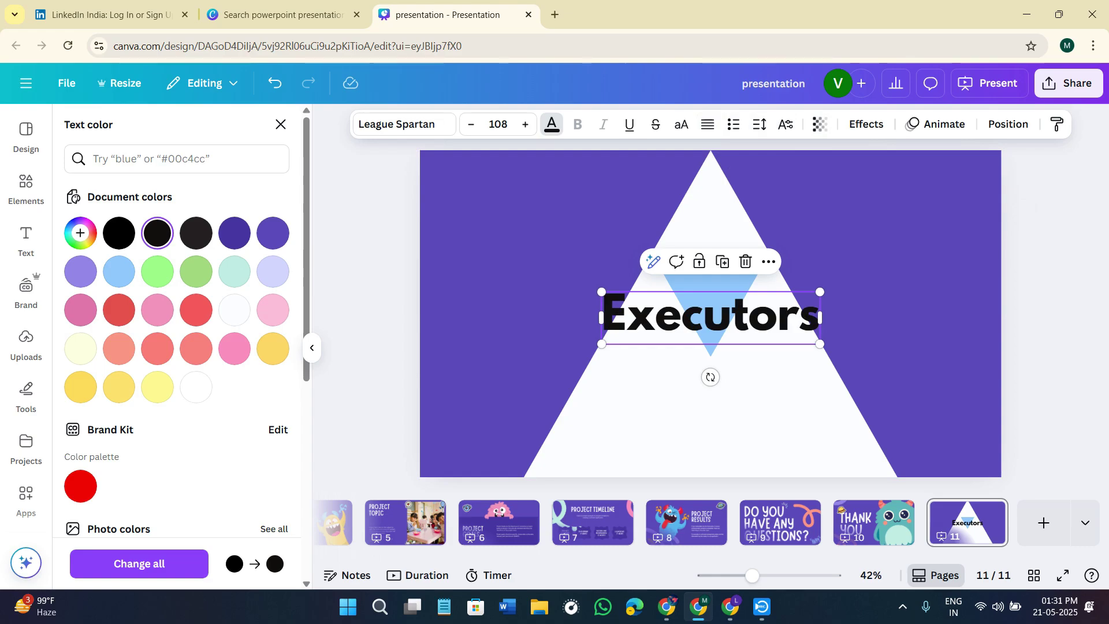
pyautogui.hotkey('alt', 'Tab')
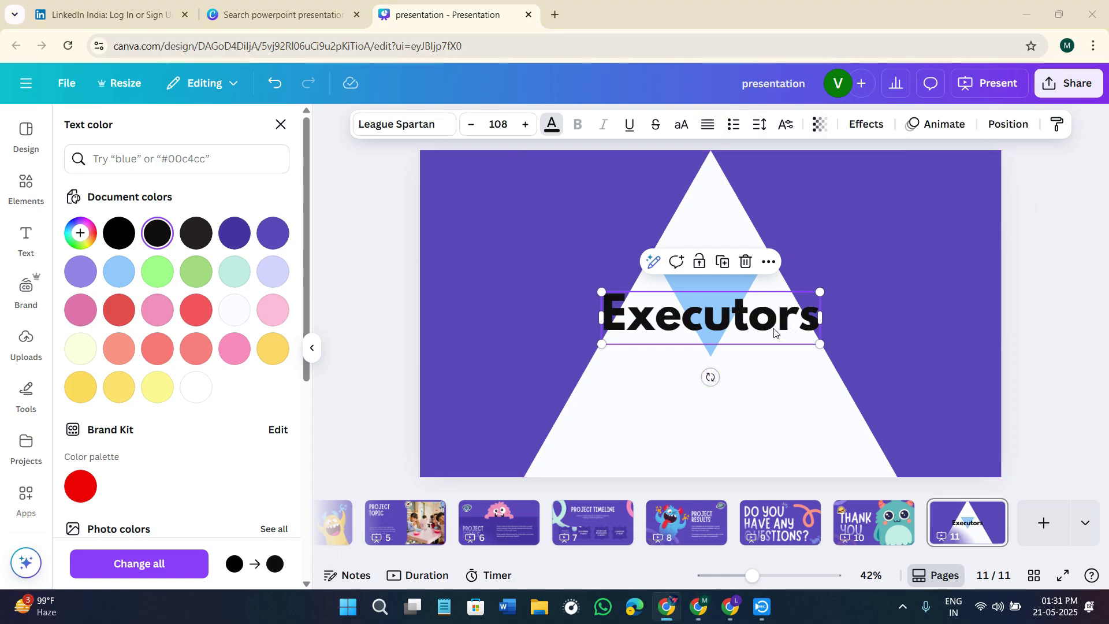
# - Move the Executors heading to the lower part of the large triangle, centred below the blue inverted triangle
pyautogui.moveTo(741, 327); pyautogui.dragTo(608, 270)
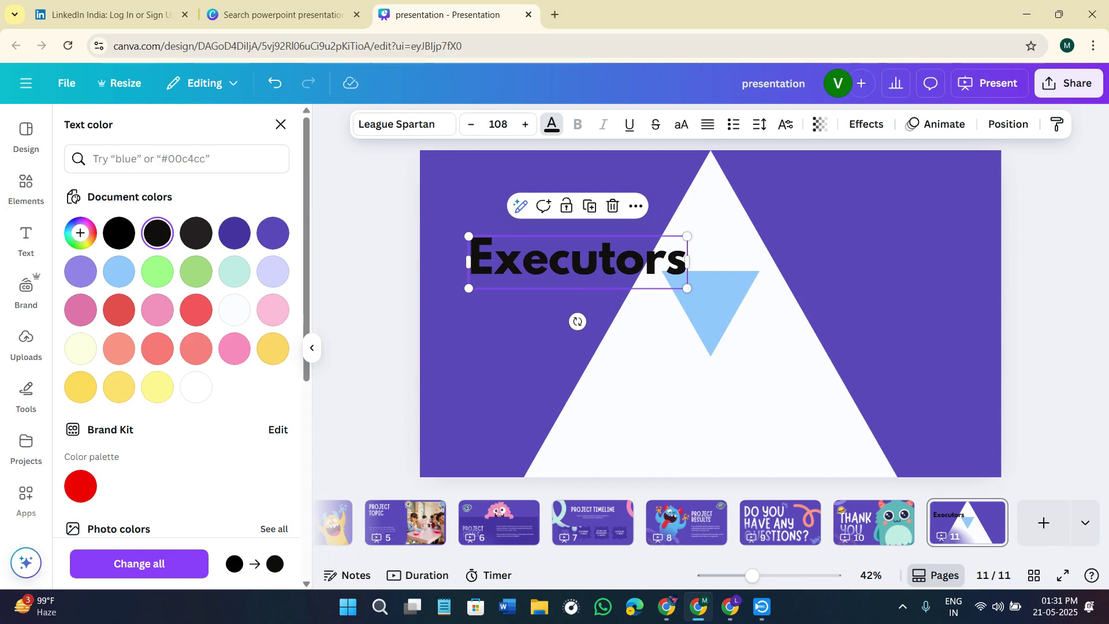
pyautogui.moveTo(578, 271); pyautogui.dragTo(712, 442)
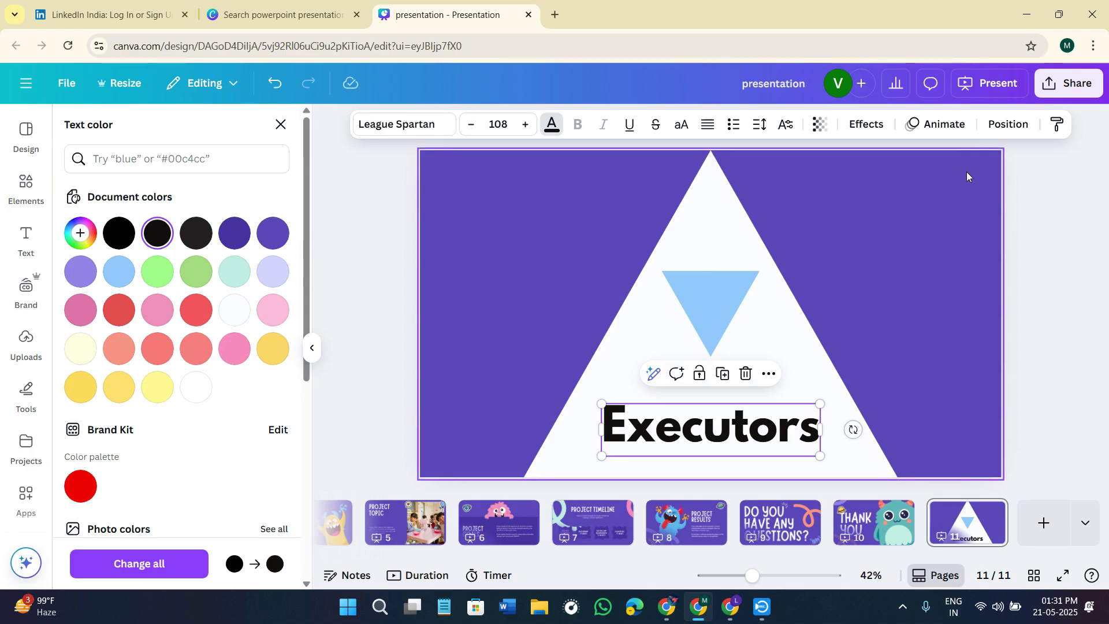
pyautogui.click(280, 124)
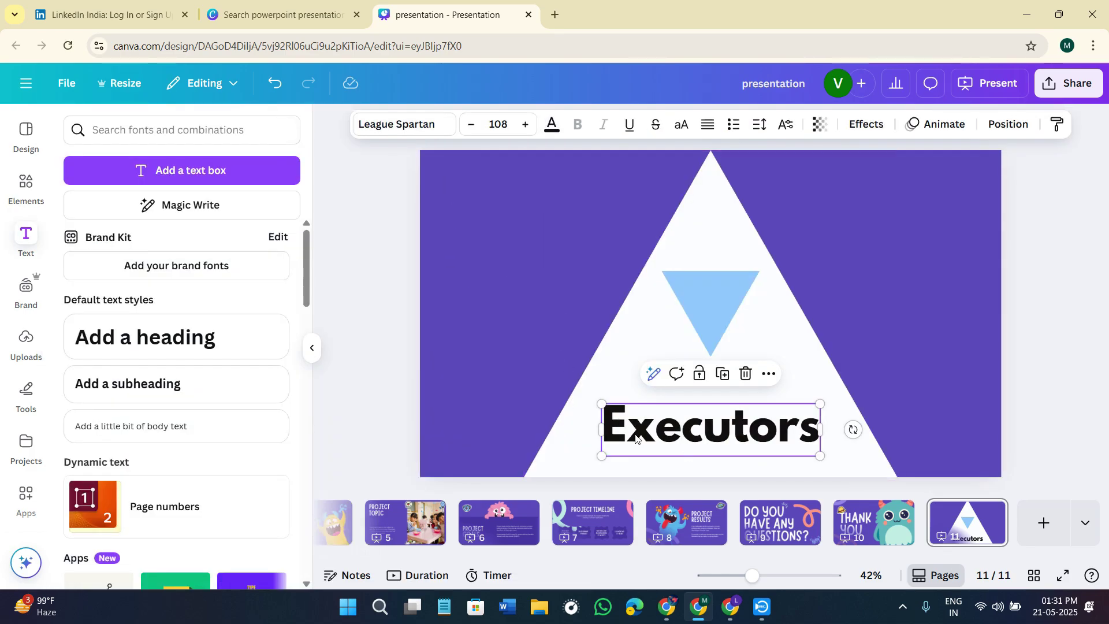
# - Apply the Drift animation to the blue inverted triangle as a single element within the group
pyautogui.click(674, 281)
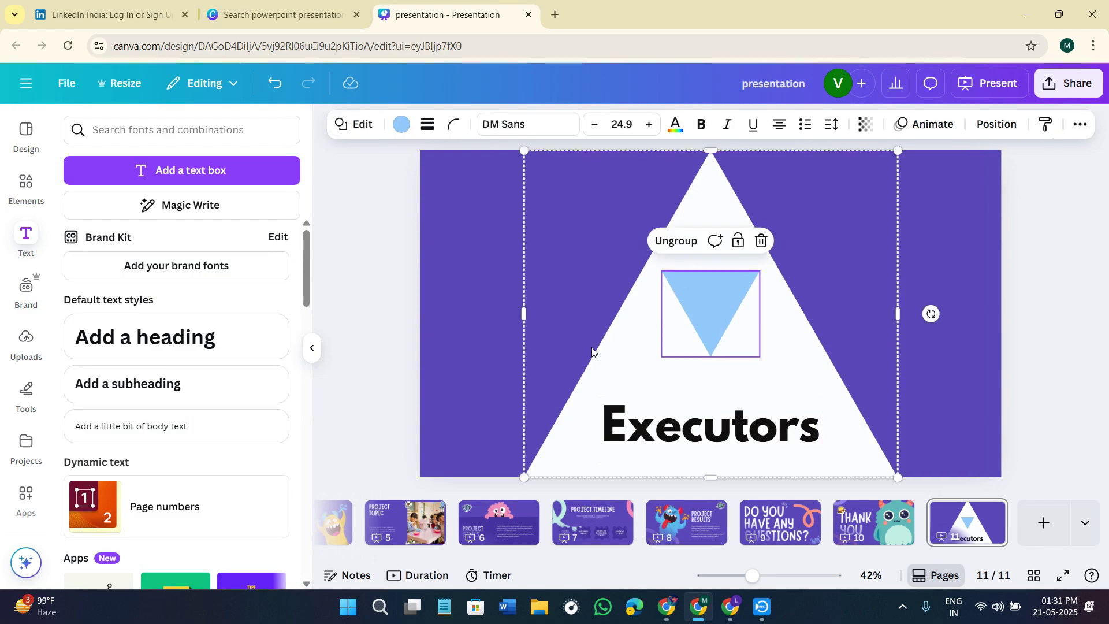
pyautogui.click(940, 126)
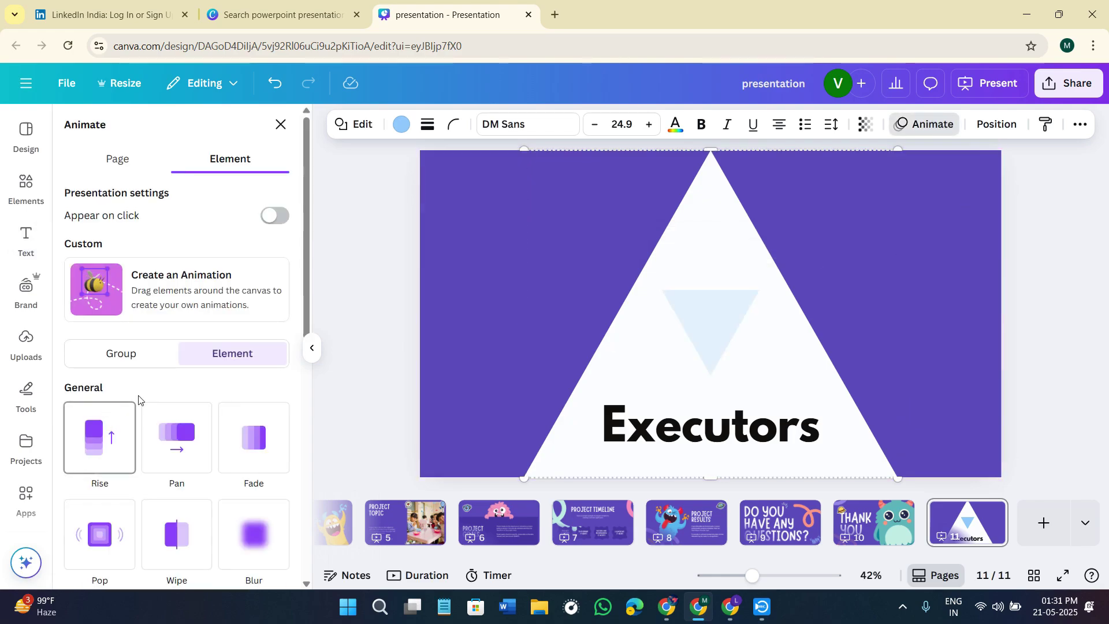
pyautogui.scroll(-2, 138, 251)
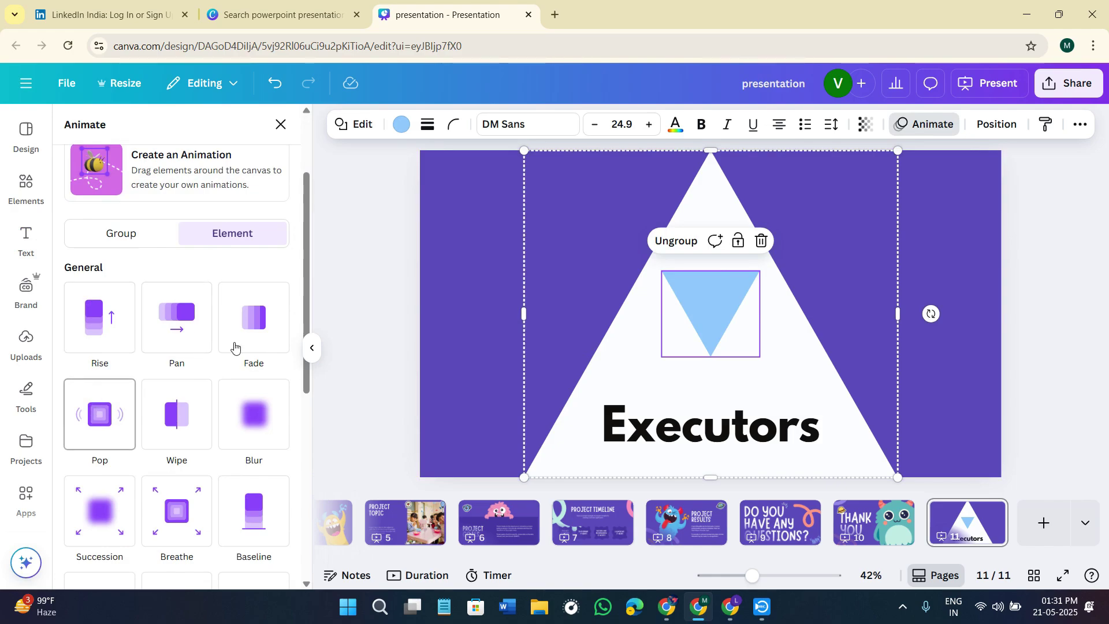
pyautogui.scroll(-2, 223, 413)
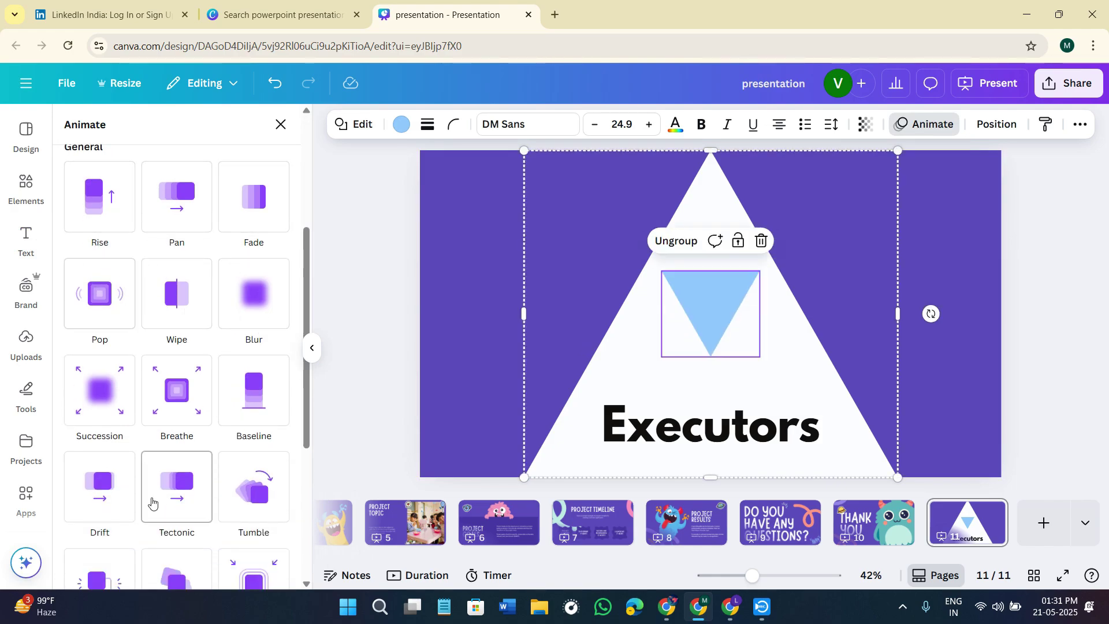
pyautogui.scroll(-1, 220, 410)
pyautogui.scroll(-2, 193, 426)
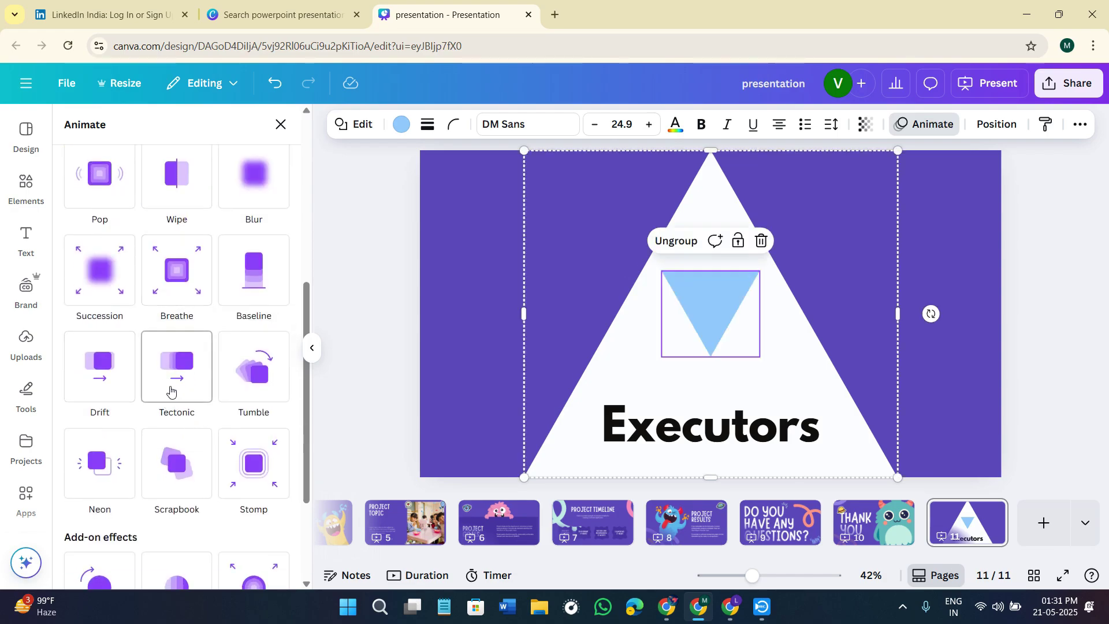
pyautogui.click(133, 365)
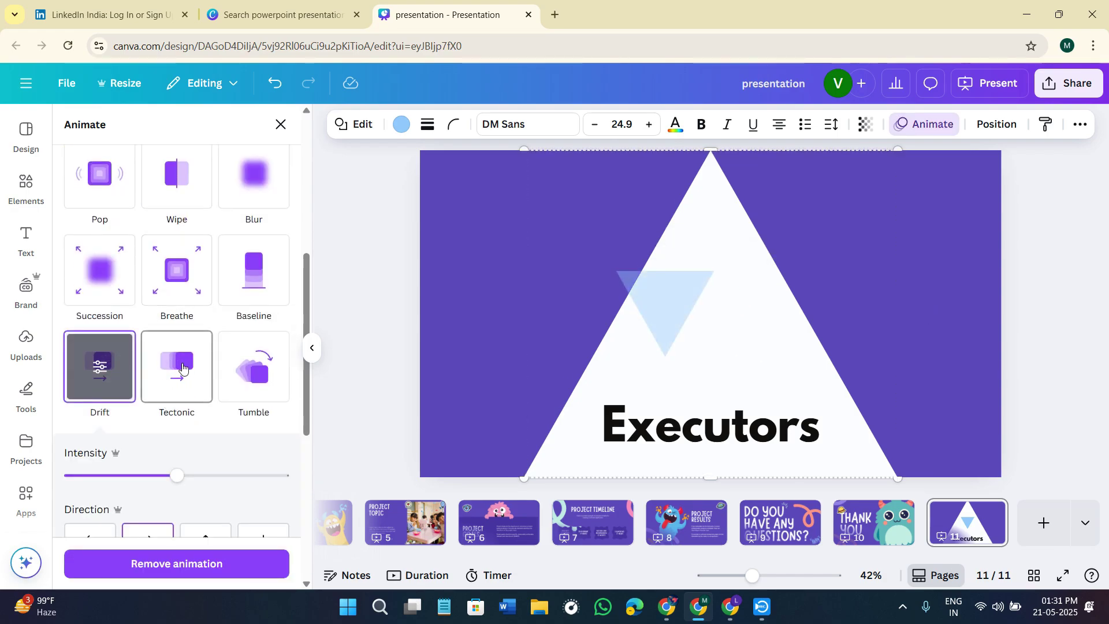
# - Raise the Drift animation's intensity slightly and try the Pulse add-on effect on the blue triangle
pyautogui.scroll(-2, 196, 398)
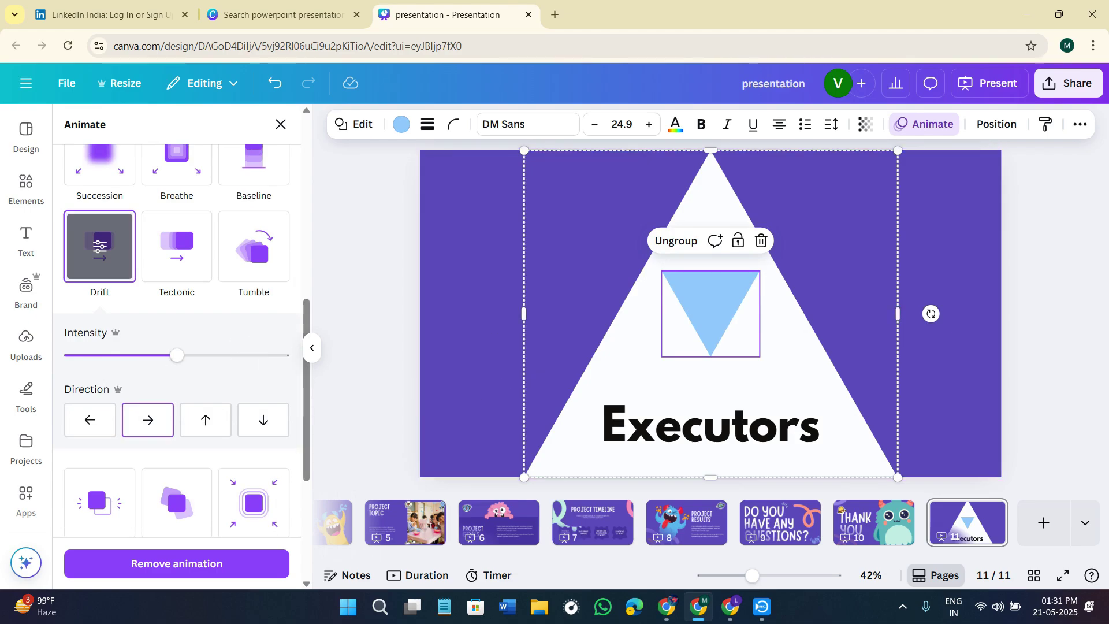
pyautogui.moveTo(178, 359)
pyautogui.mouseDown()
pyautogui.moveTo(257, 354)
pyautogui.moveTo(223, 367)
pyautogui.moveTo(119, 364)
pyautogui.moveTo(220, 364)
pyautogui.moveTo(175, 364)
pyautogui.moveTo(188, 372)
pyautogui.mouseUp()
pyautogui.scroll(-2, 191, 439)
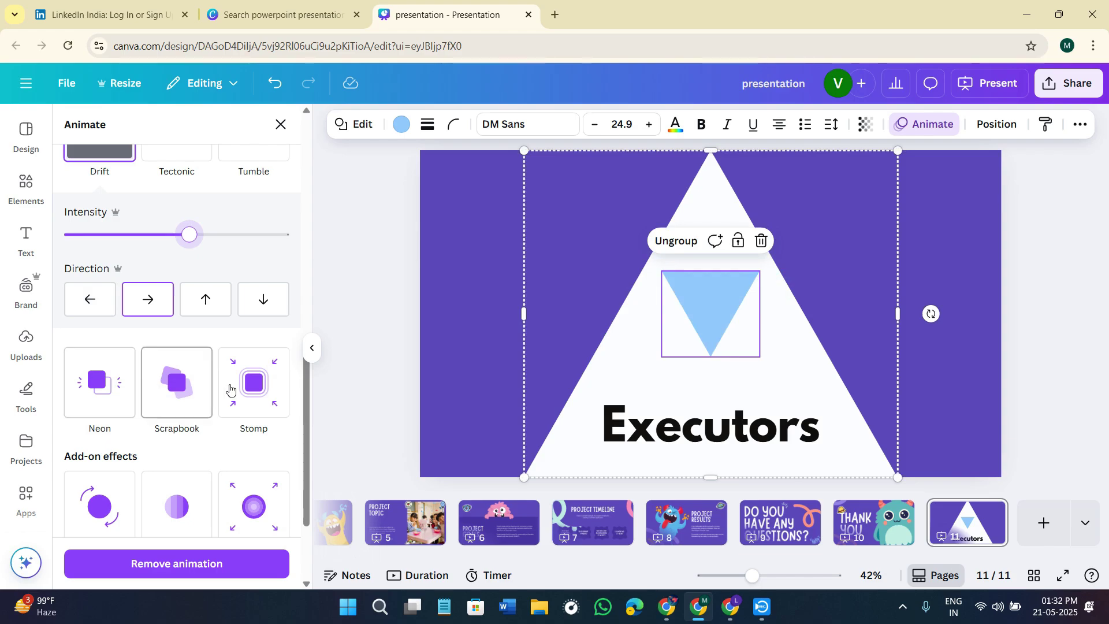
pyautogui.scroll(-2, 230, 454)
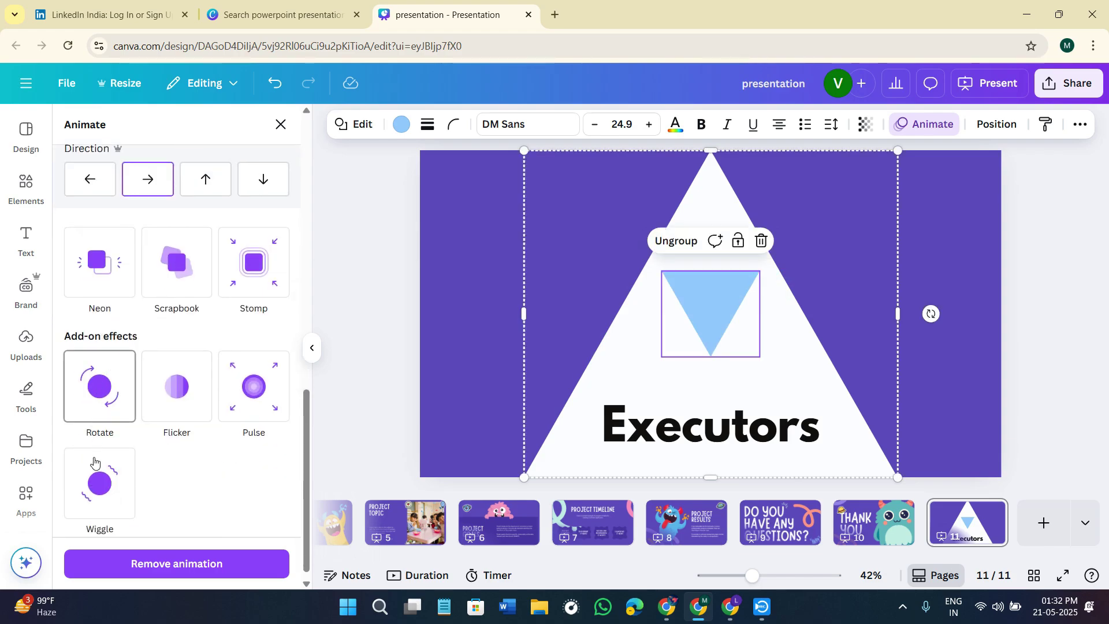
pyautogui.click(273, 392)
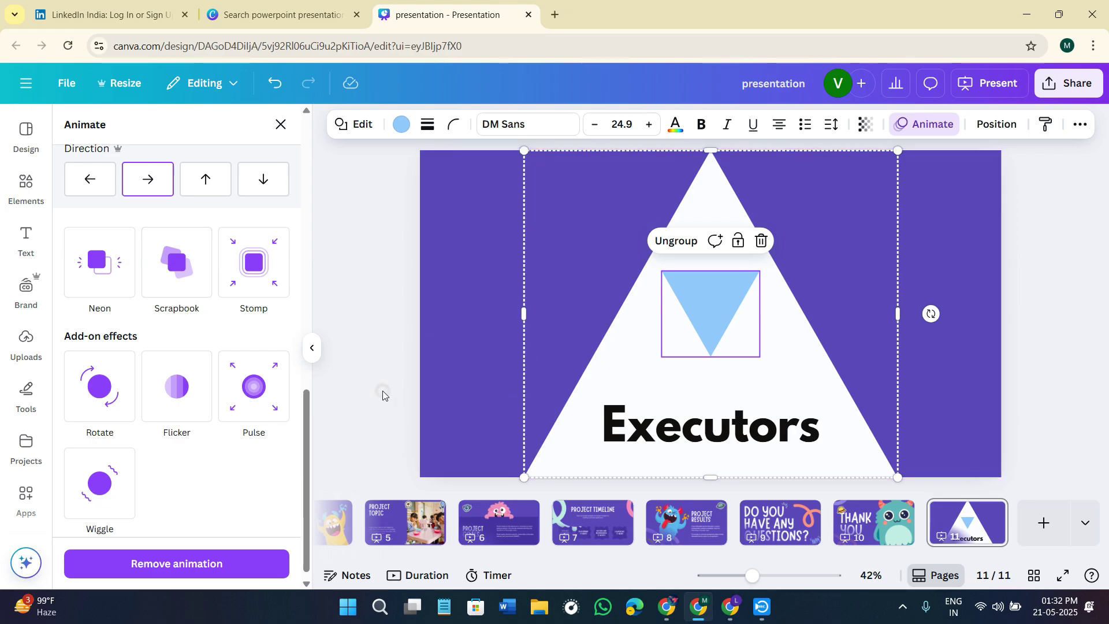
# - Apply the Bounce text animation to the Executors heading
pyautogui.click(671, 432)
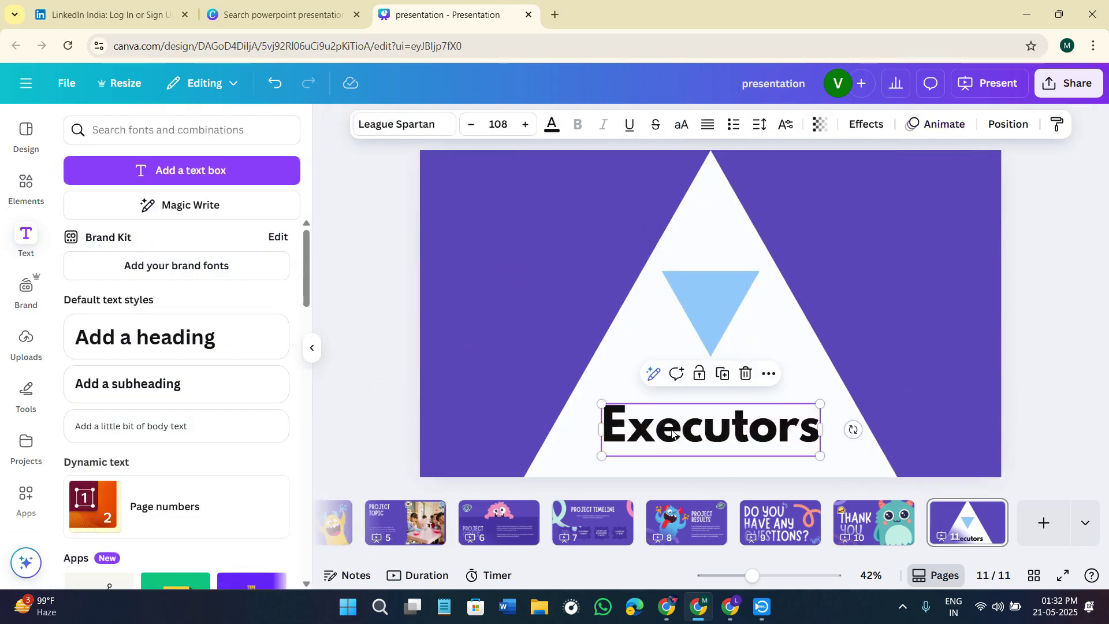
pyautogui.click(937, 124)
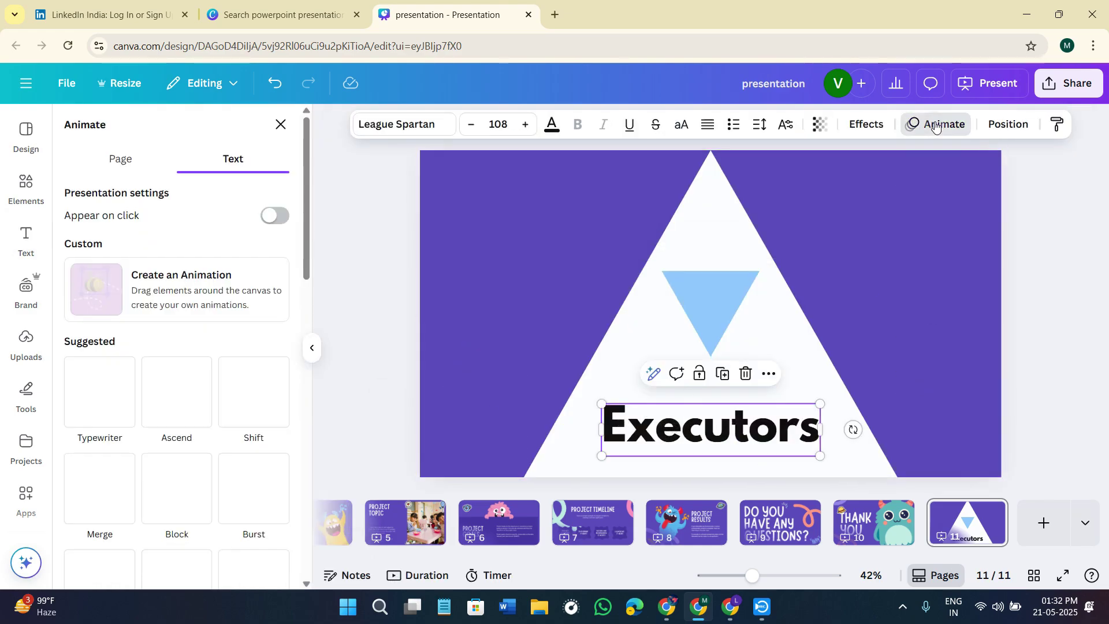
pyautogui.scroll(-2, 178, 488)
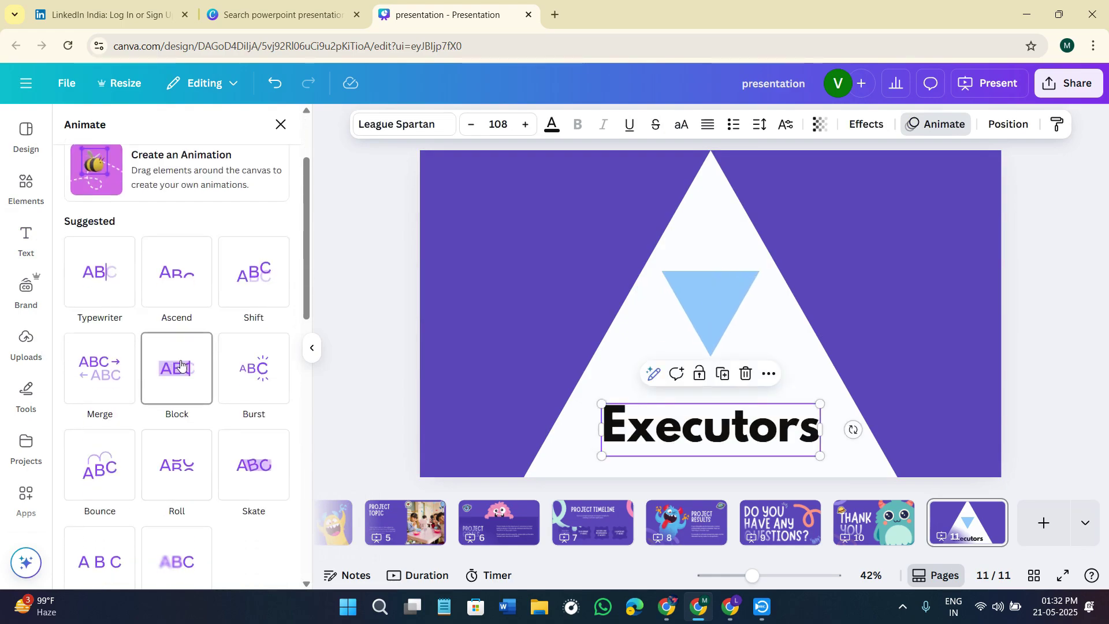
pyautogui.click(103, 469)
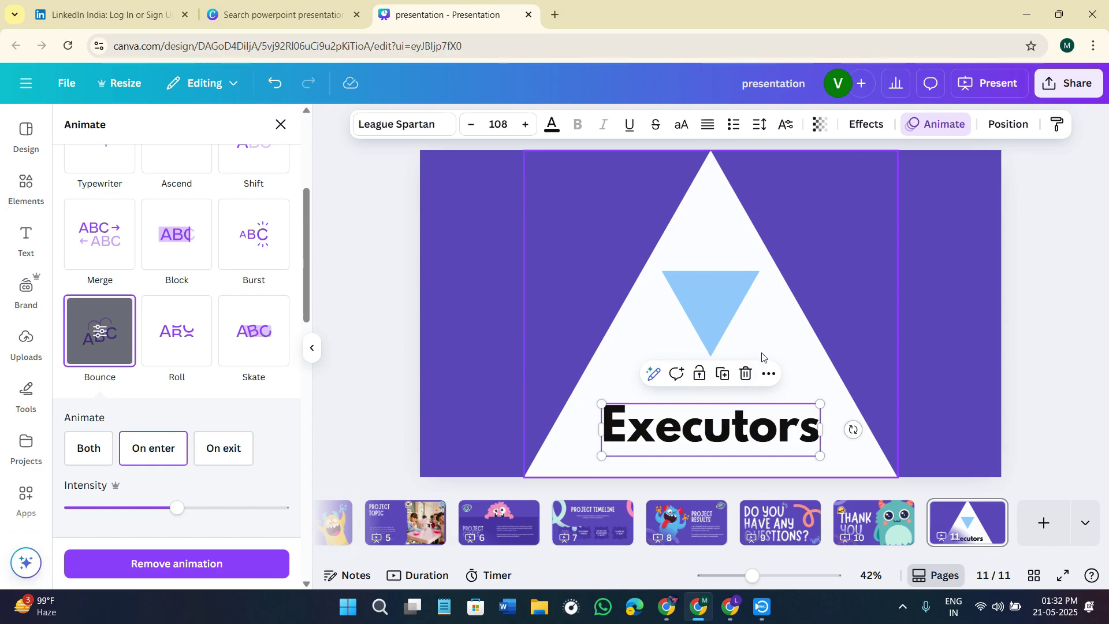
# - Search the elements for "plus" and add the glossy red plus graphic to the page
pyautogui.click(25, 187)
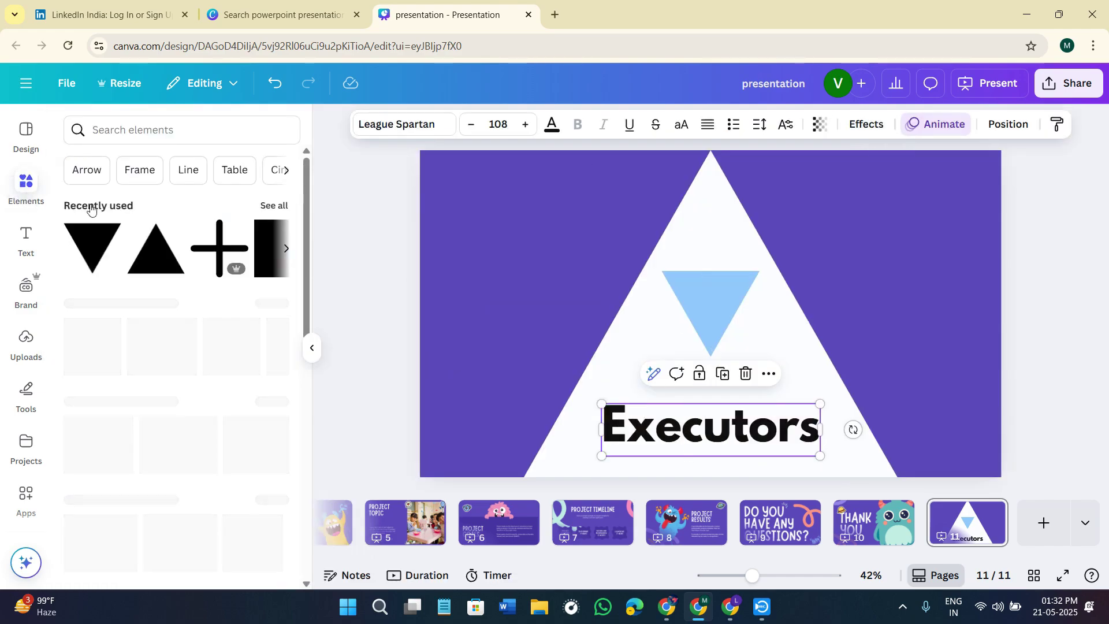
pyautogui.click(185, 130)
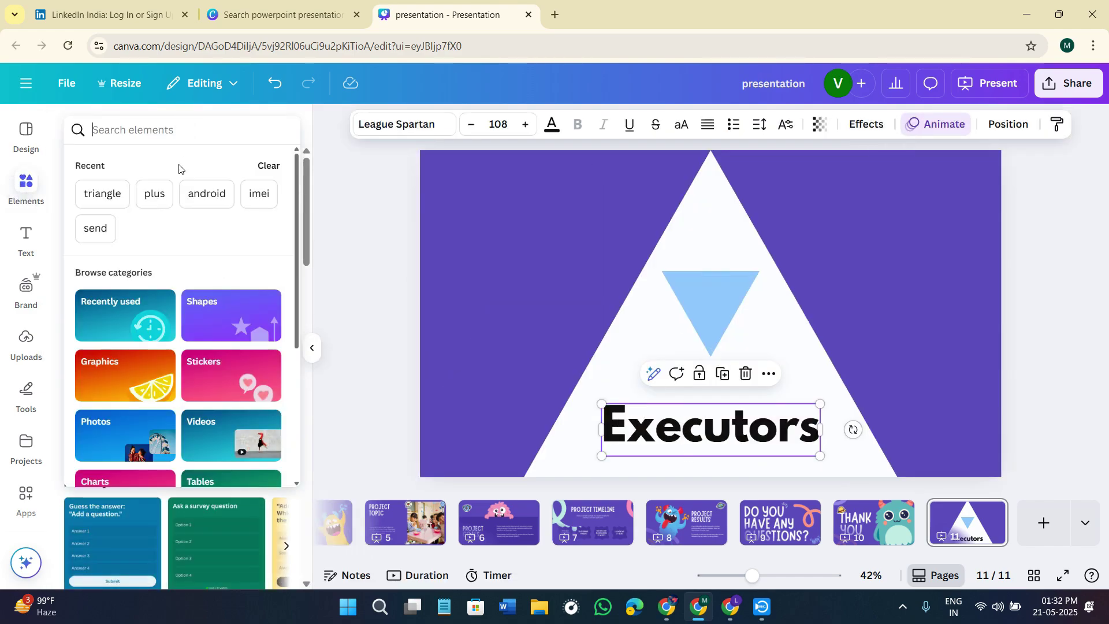
pyautogui.click(159, 194)
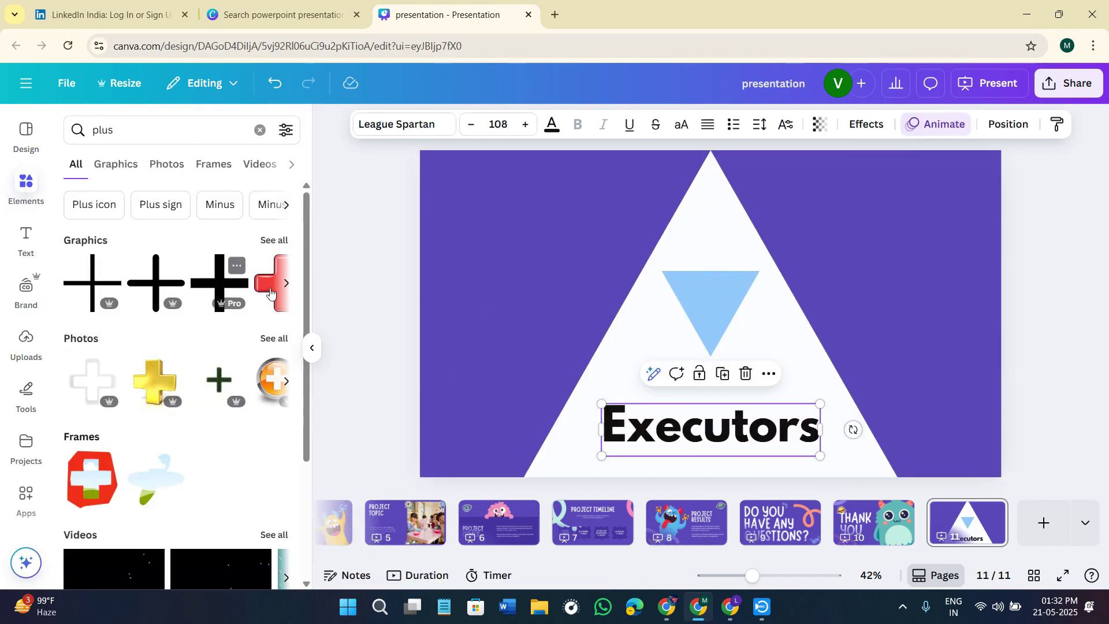
pyautogui.click(285, 283)
pyautogui.click(120, 156)
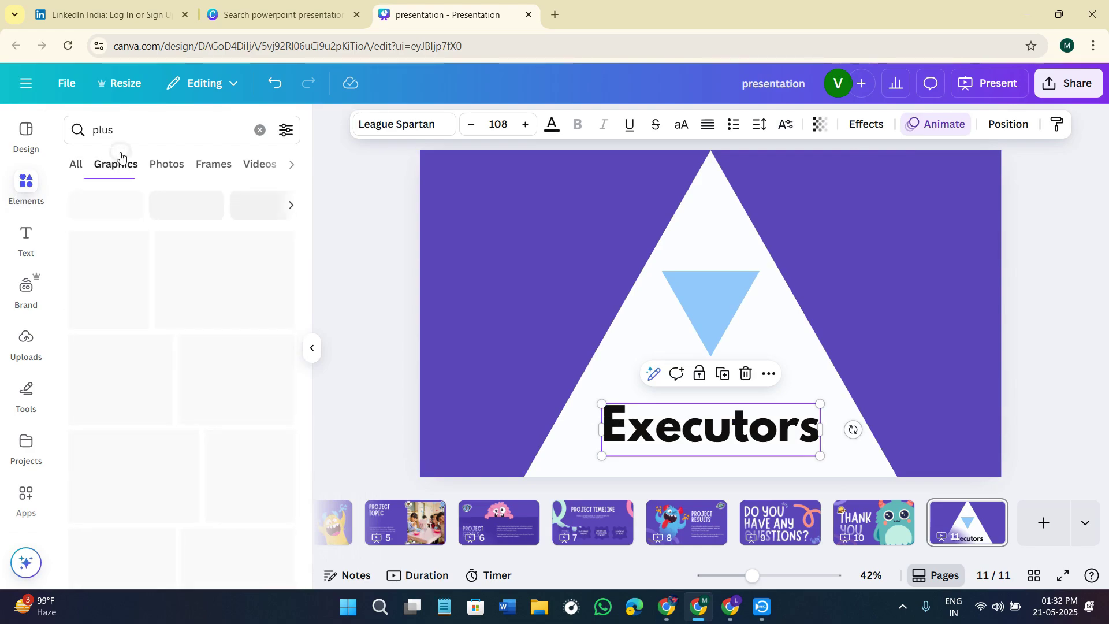
pyautogui.click(98, 344)
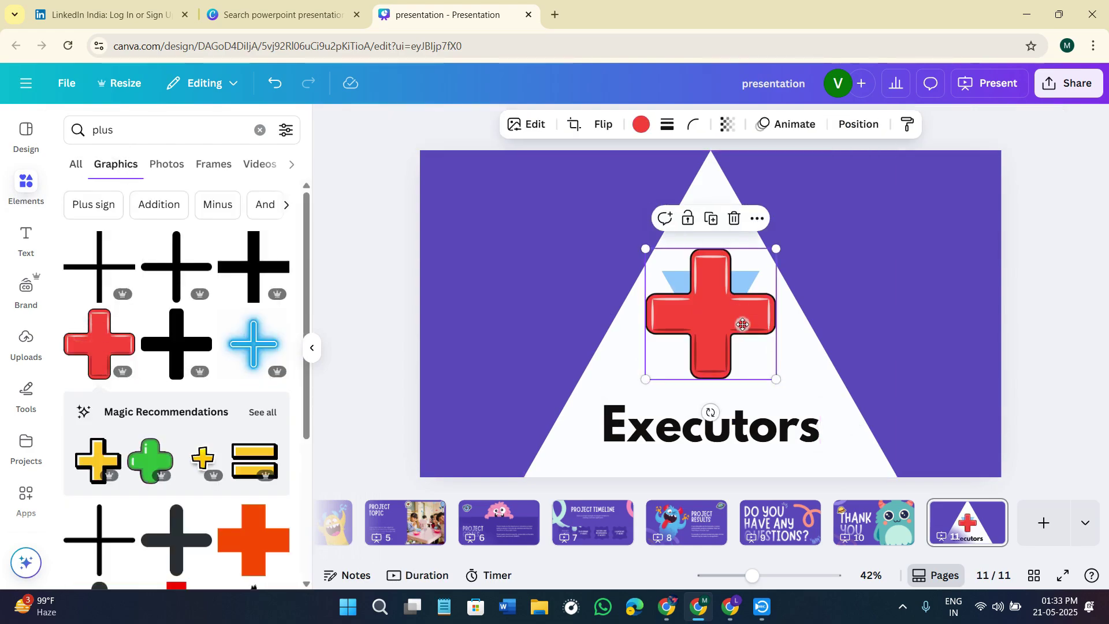
# - Shrink the red plus to about half its size and place it above the start of the Executors heading
pyautogui.moveTo(743, 325); pyautogui.dragTo(742, 345)
pyautogui.moveTo(779, 265); pyautogui.dragTo(663, 366)
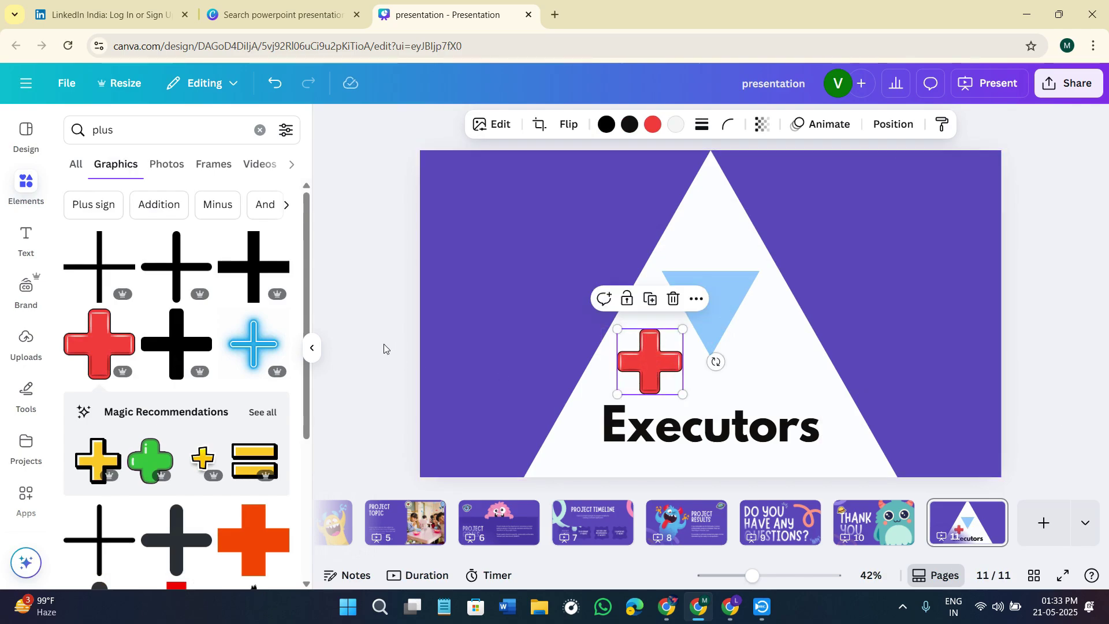
pyautogui.click(311, 350)
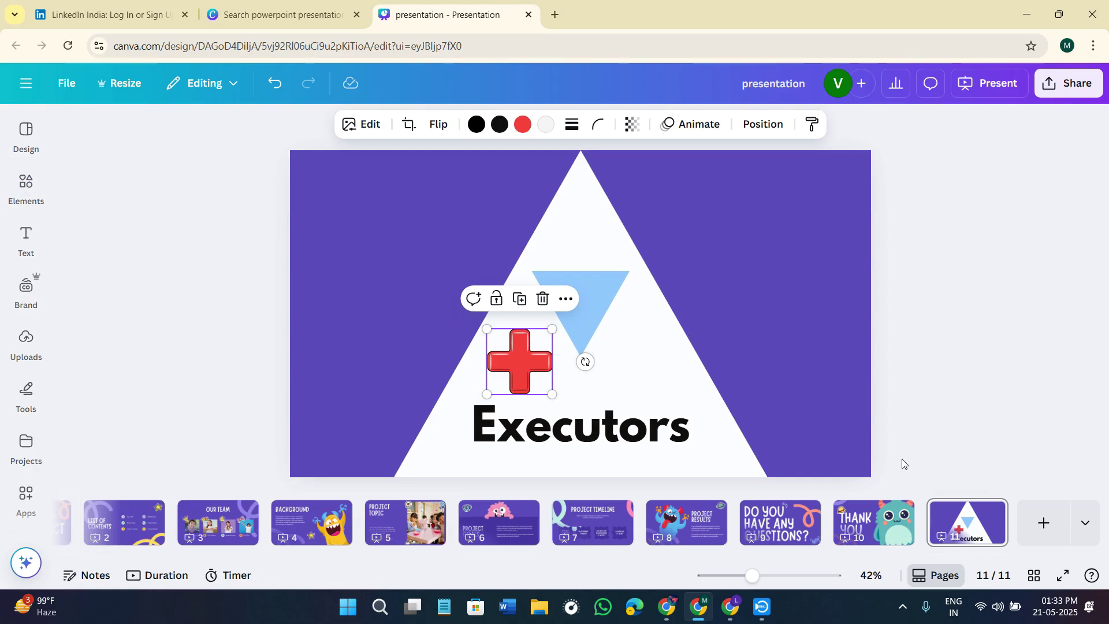
# - Download only page 1 of the presentation as a PDF Standard file
pyautogui.click(1072, 83)
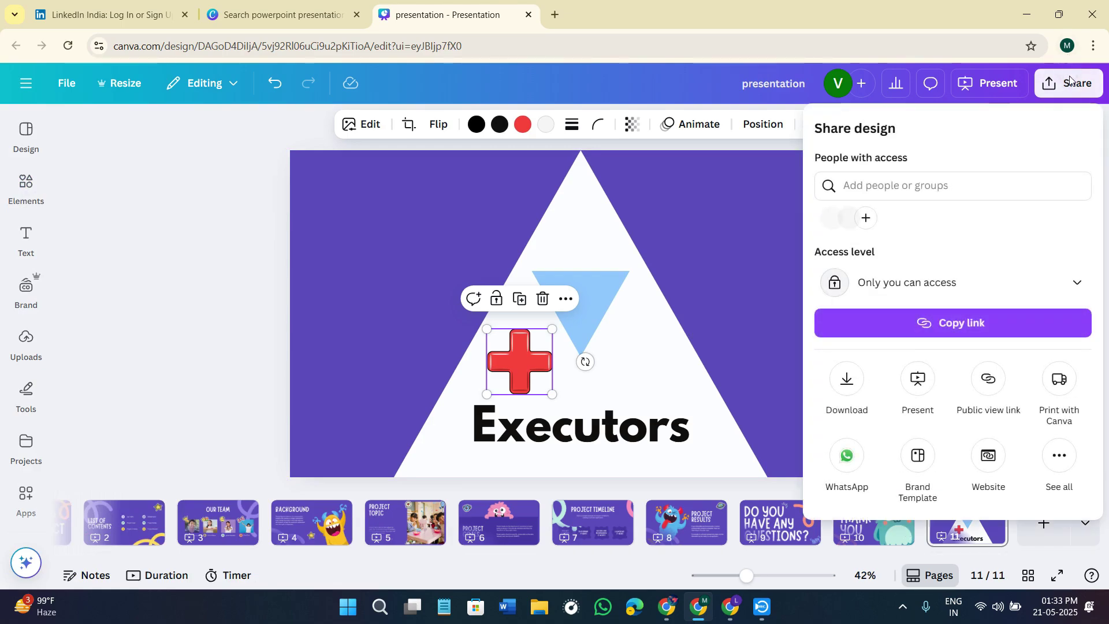
pyautogui.click(852, 390)
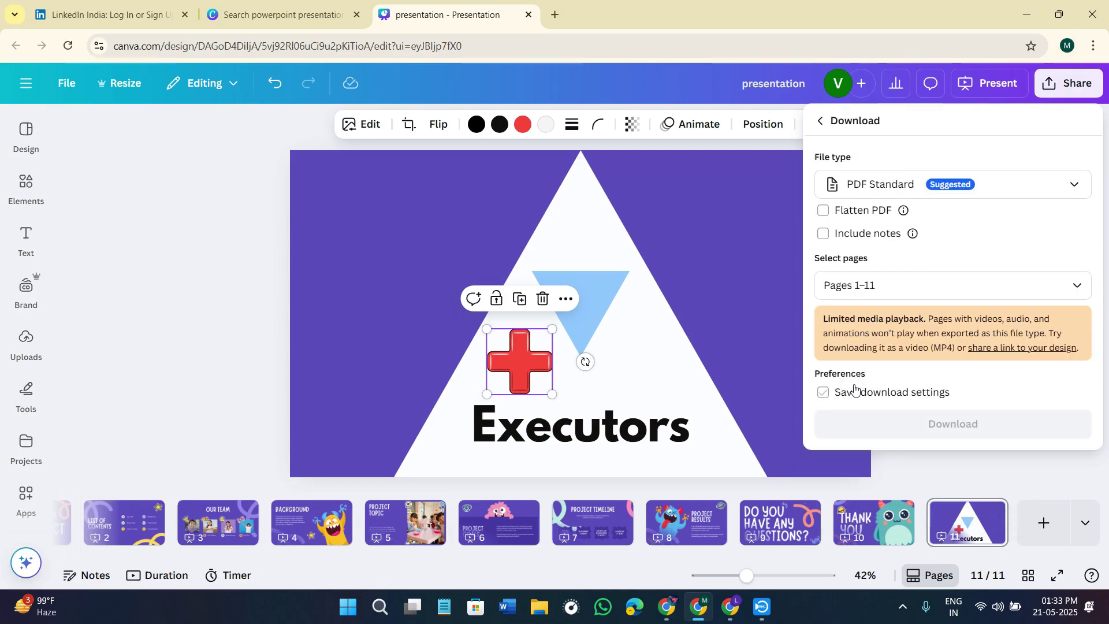
pyautogui.click(1076, 285)
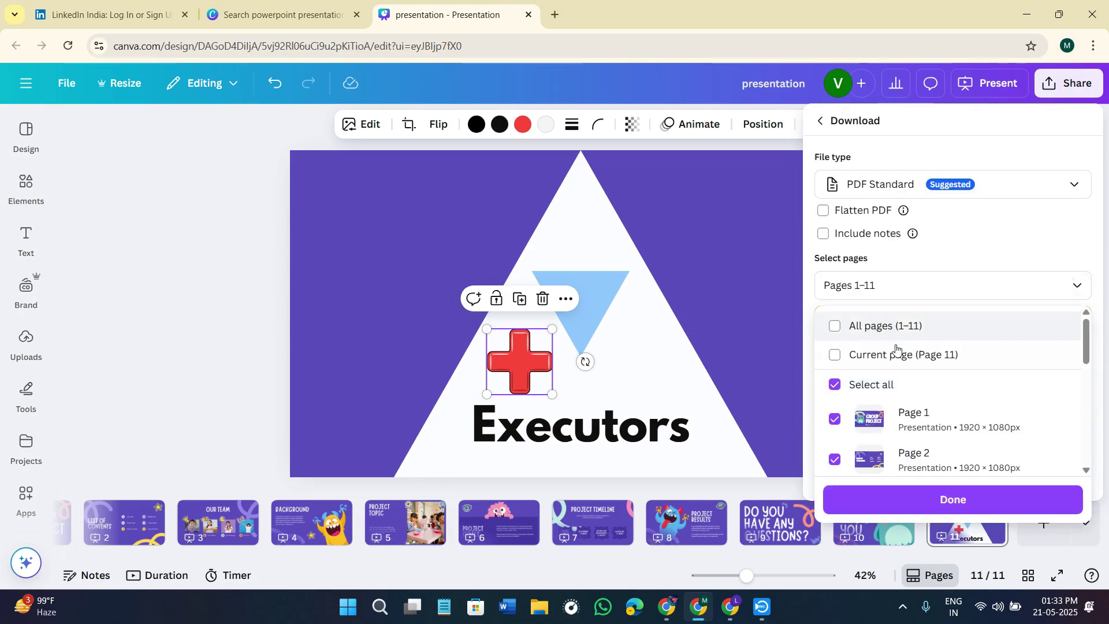
pyautogui.click(833, 381)
pyautogui.scroll(-5, 900, 445)
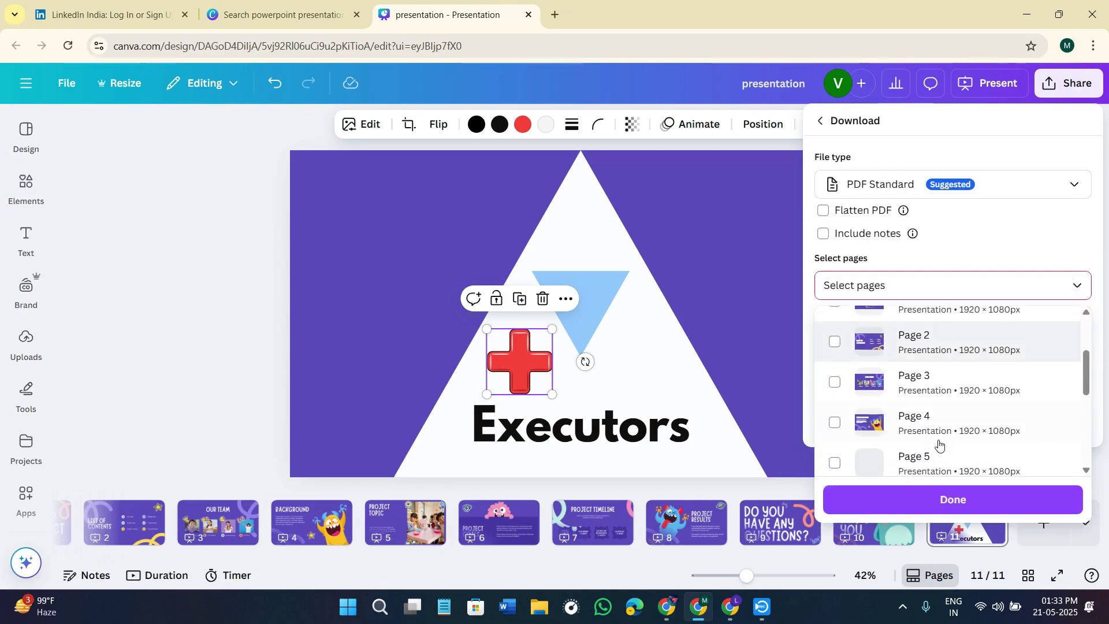
pyautogui.scroll(5, 870, 449)
pyautogui.click(832, 385)
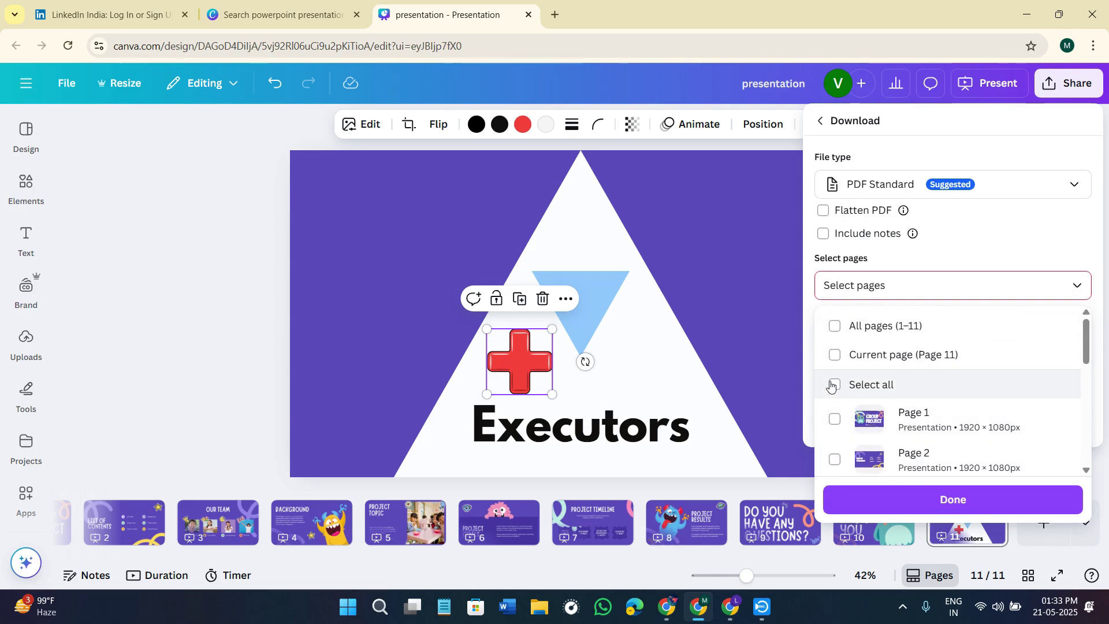
pyautogui.click(831, 385)
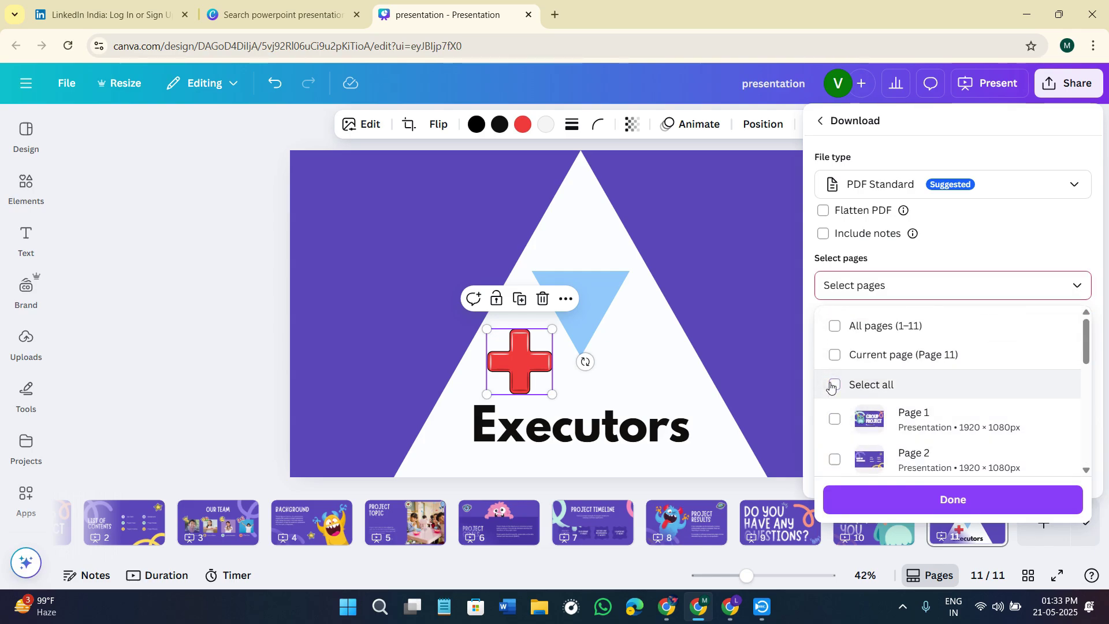
pyautogui.click(834, 417)
pyautogui.click(996, 508)
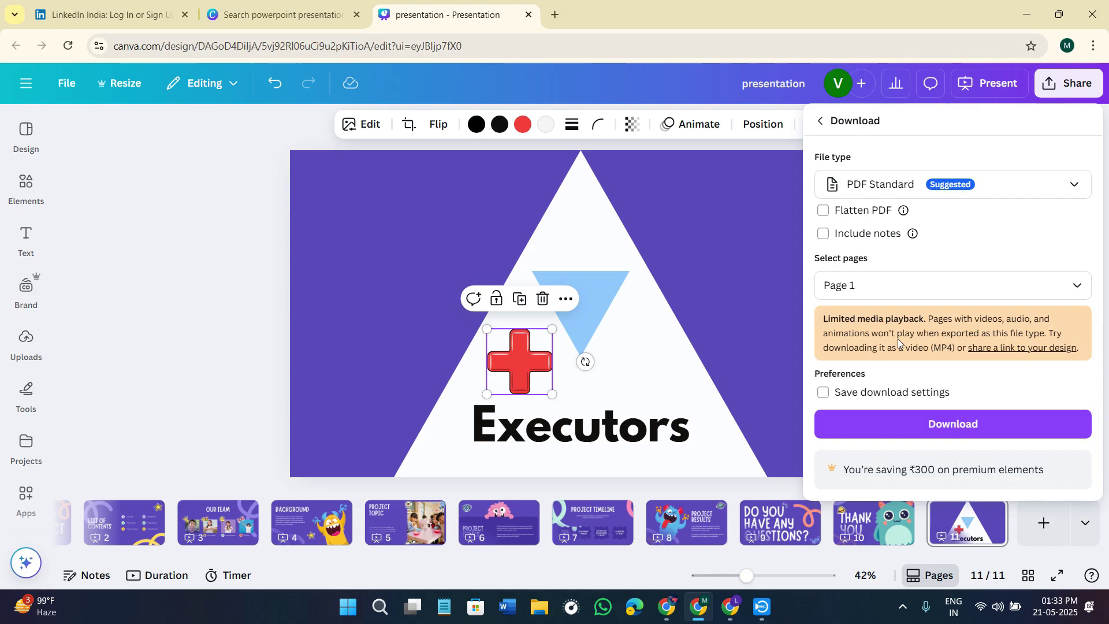
pyautogui.click(880, 426)
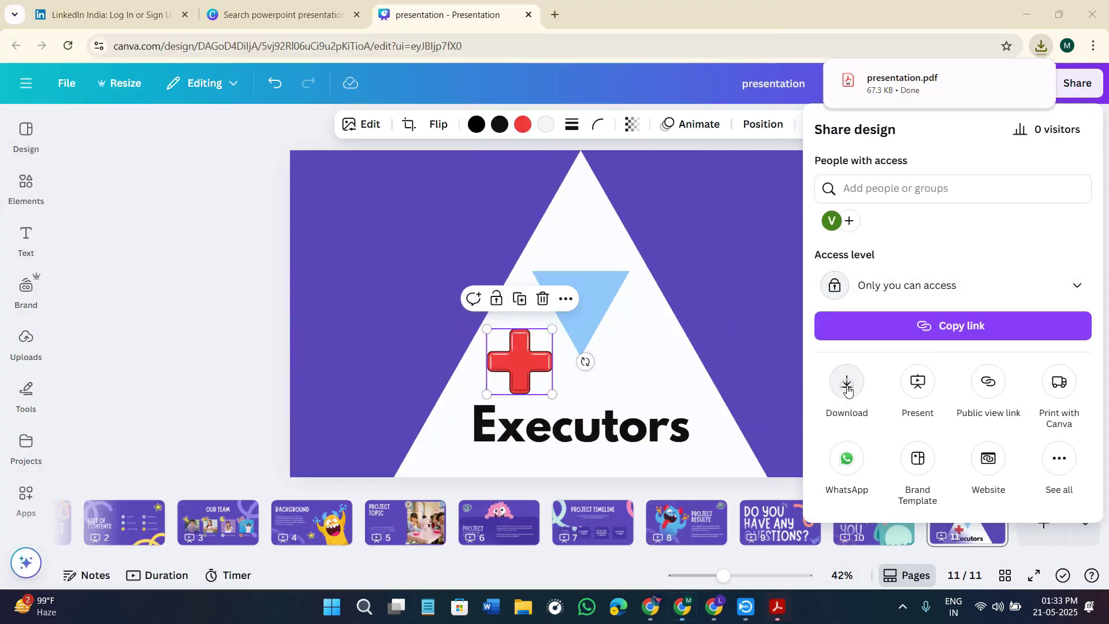
# - Download only page 1 of the presentation as a GIF at size 1
pyautogui.click(846, 381)
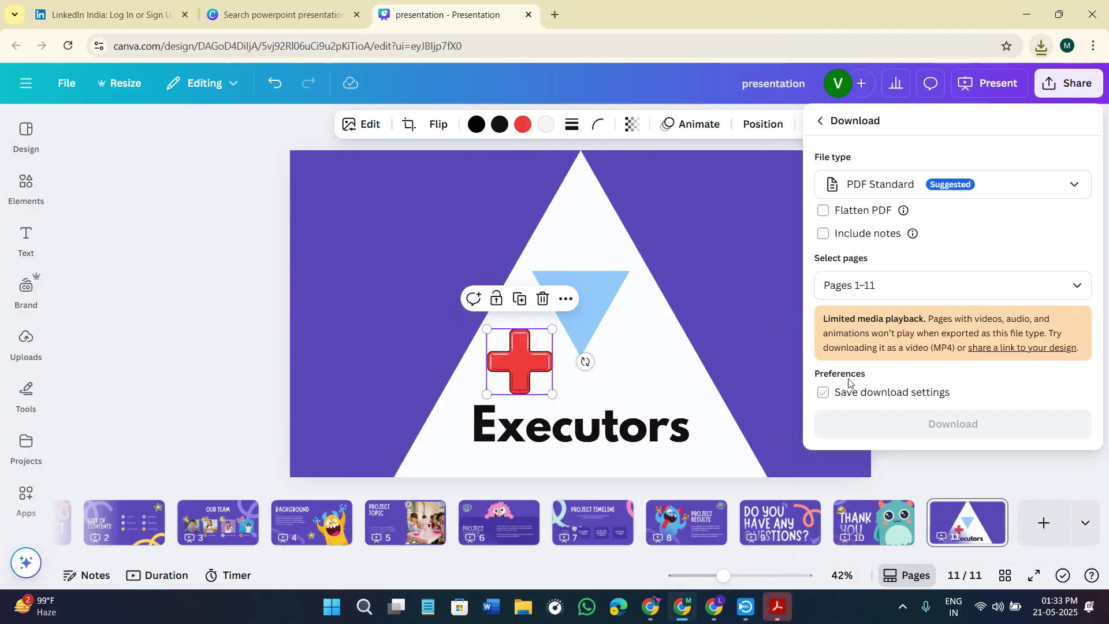
pyautogui.click(923, 186)
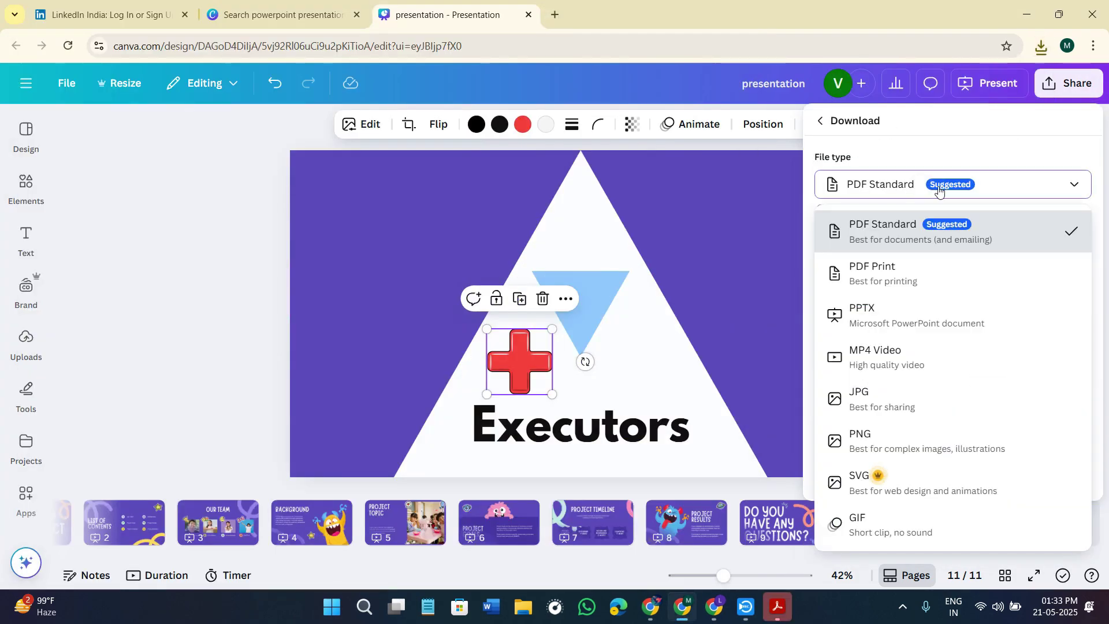
pyautogui.click(854, 527)
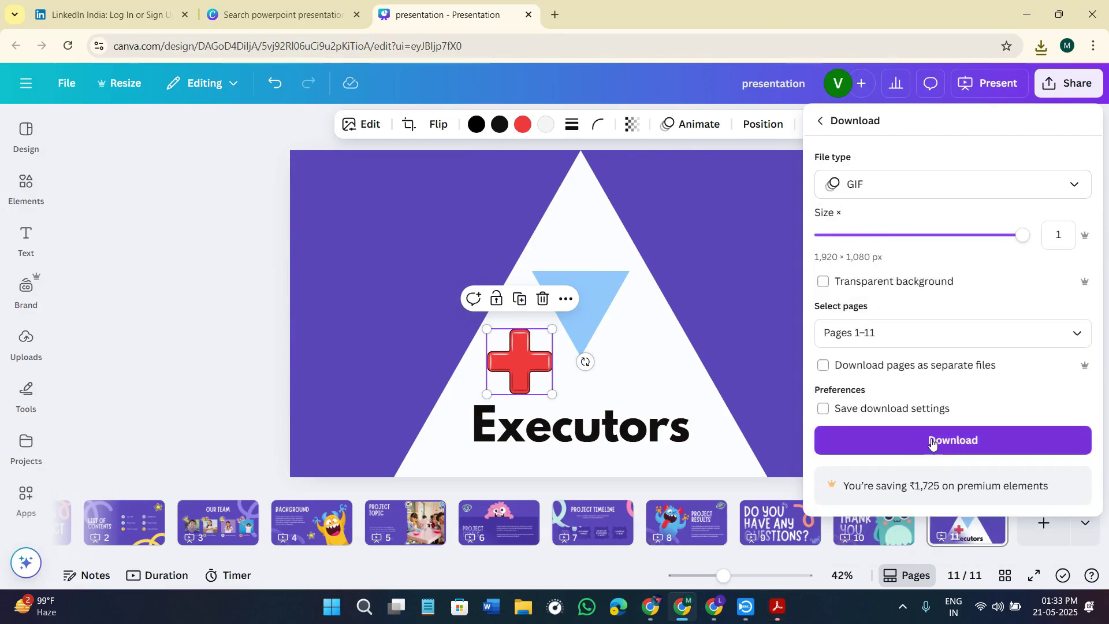
pyautogui.click(970, 324)
pyautogui.click(835, 432)
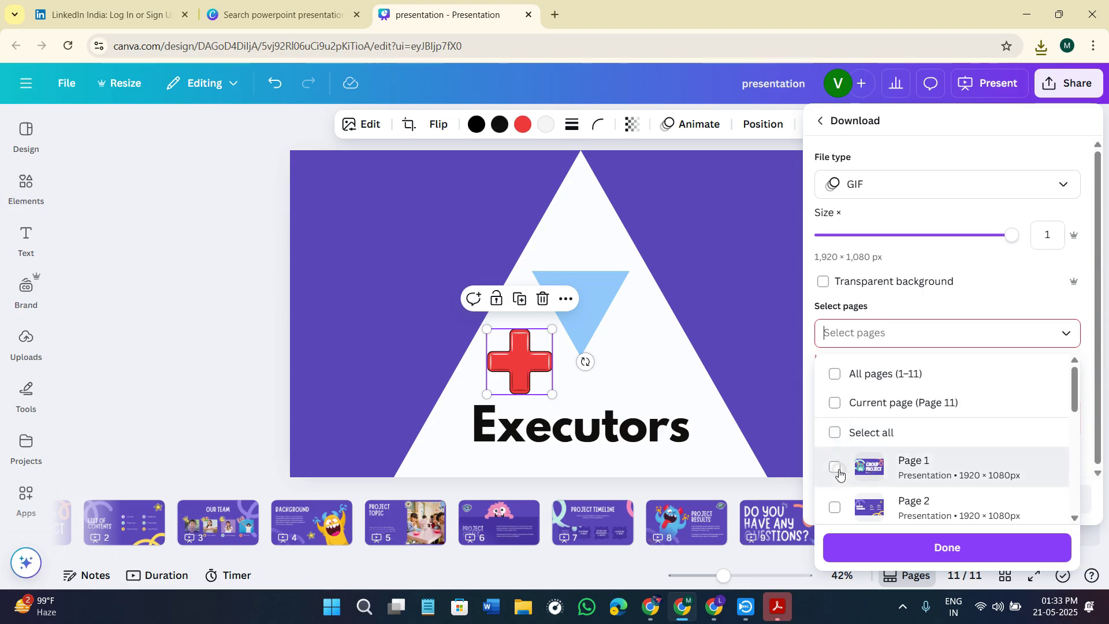
pyautogui.click(835, 466)
pyautogui.click(941, 546)
pyautogui.click(956, 413)
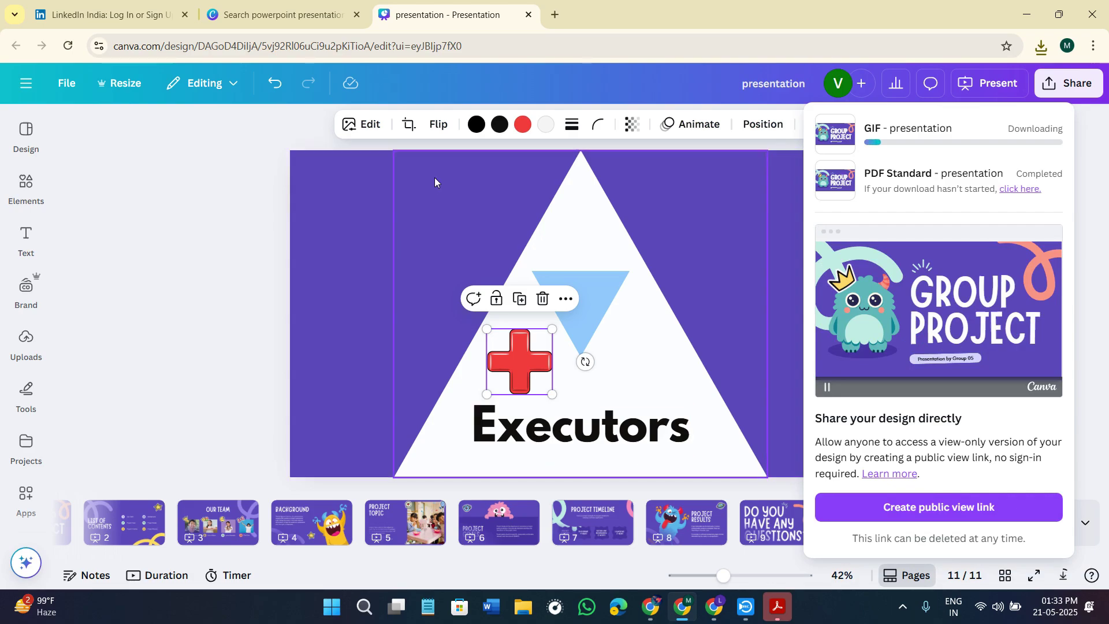
# - Switch to the LinkedIn profile page and start a new post from its Activity section
pyautogui.click(716, 609)
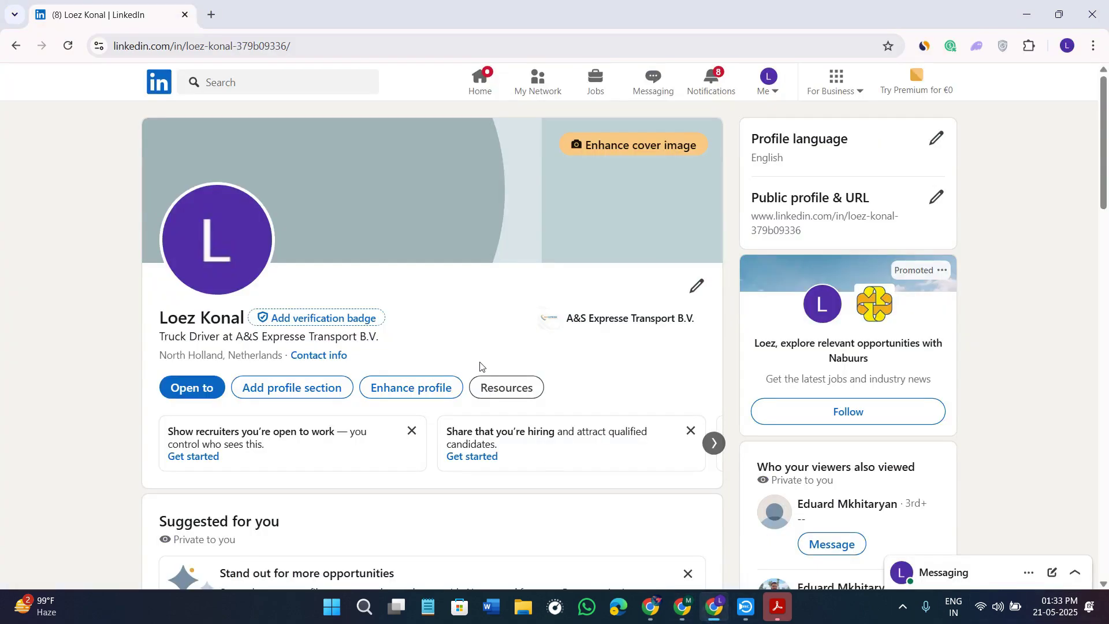
pyautogui.scroll(-4, 520, 346)
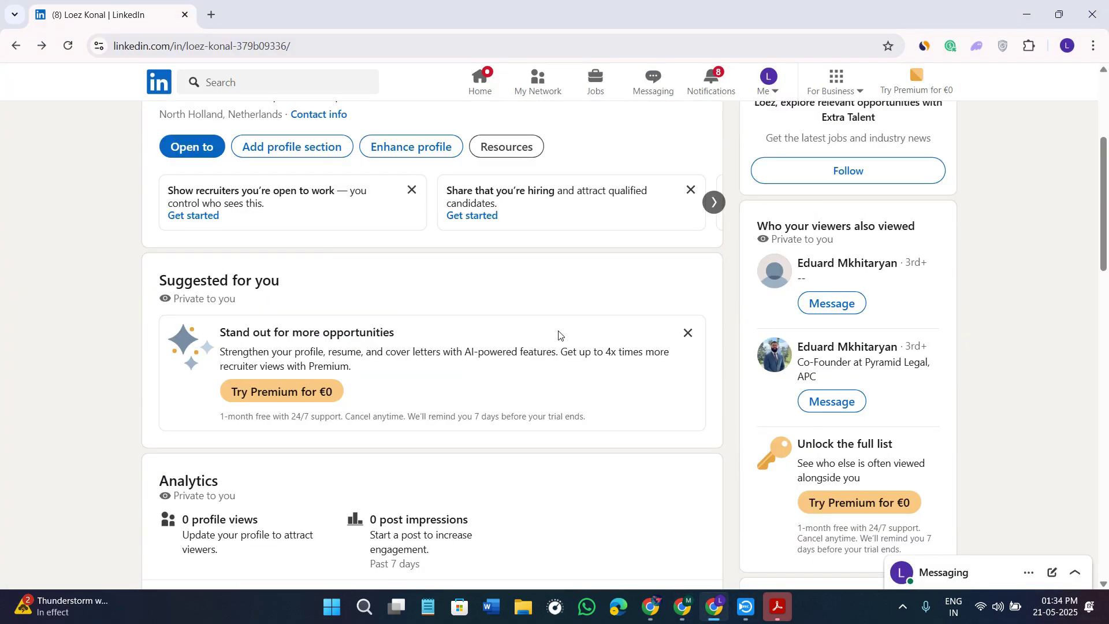
pyautogui.scroll(4, 176, 68)
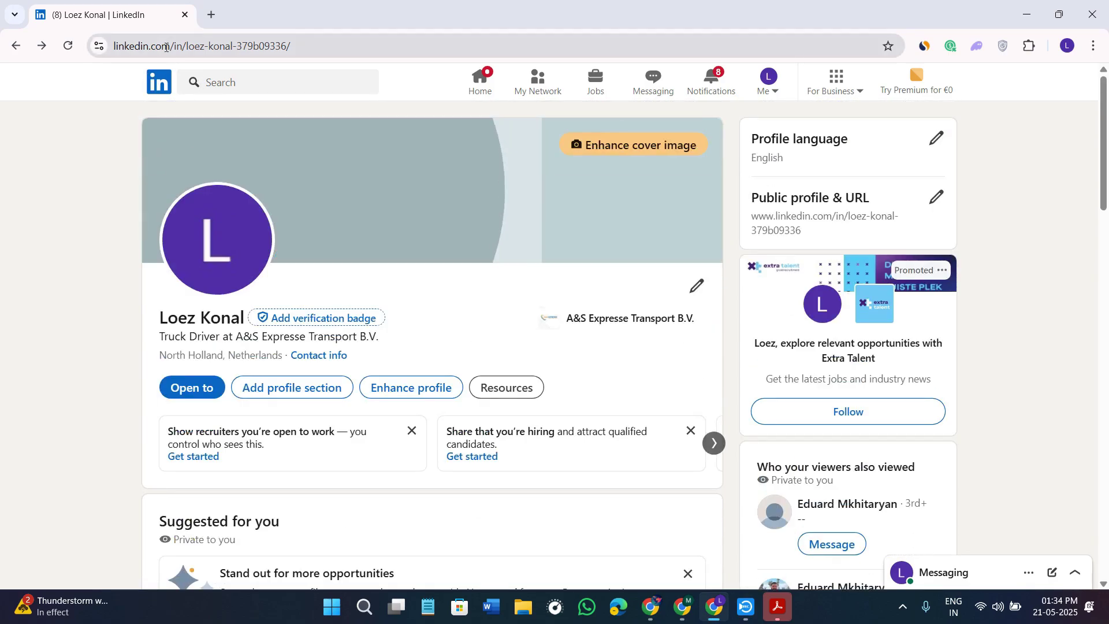
pyautogui.click(166, 47)
pyautogui.click(176, 46)
pyautogui.scroll(-13, 587, 389)
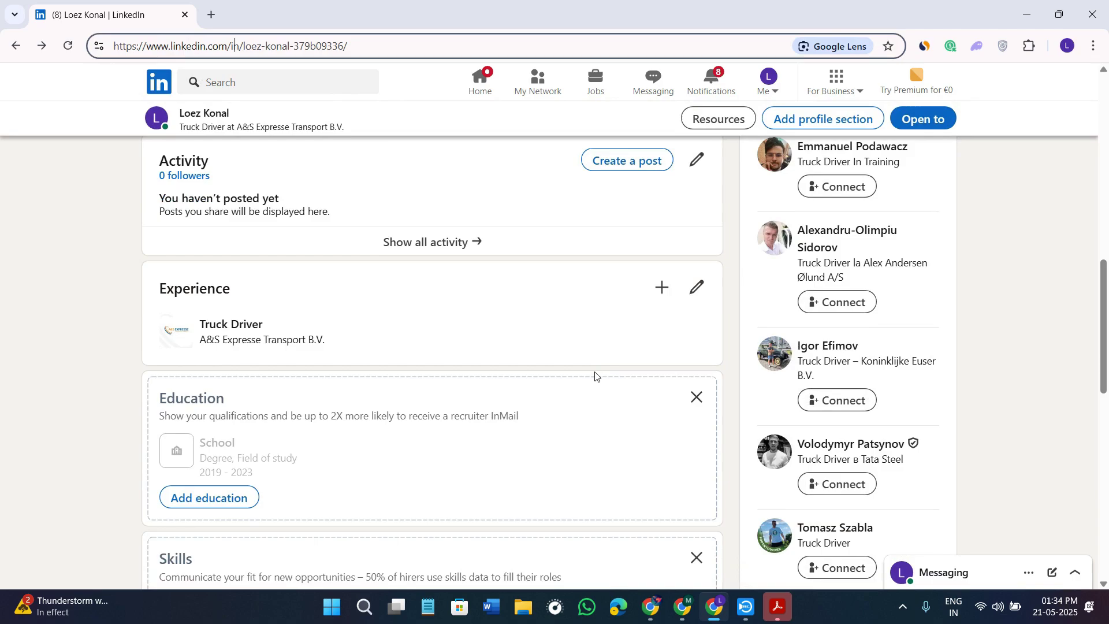
pyautogui.scroll(-2, 596, 376)
pyautogui.scroll(4, 595, 375)
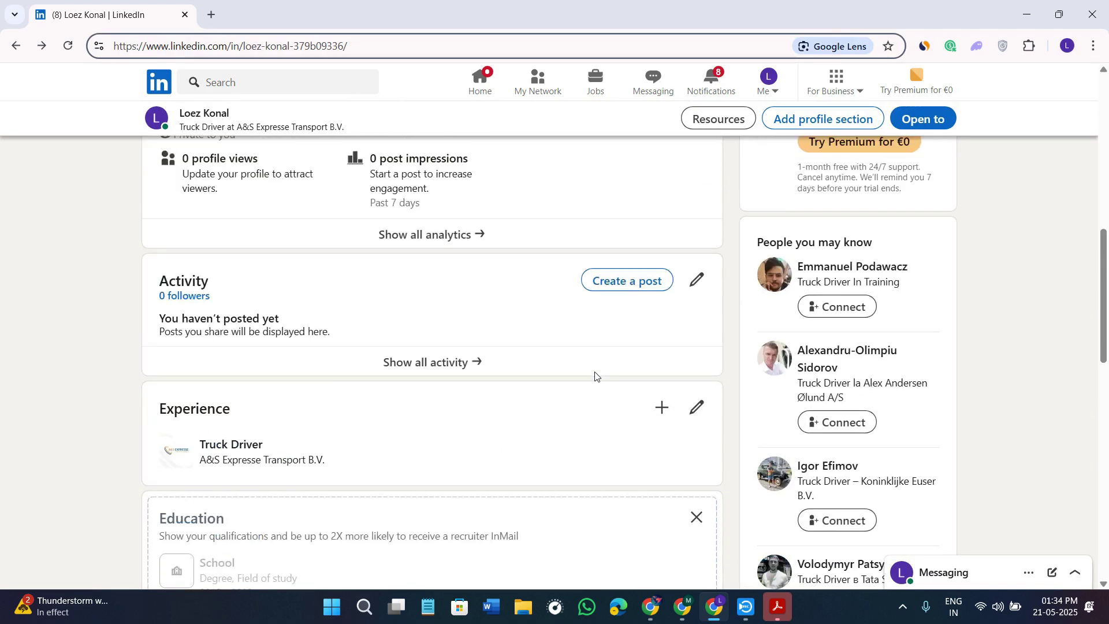
pyautogui.click(619, 290)
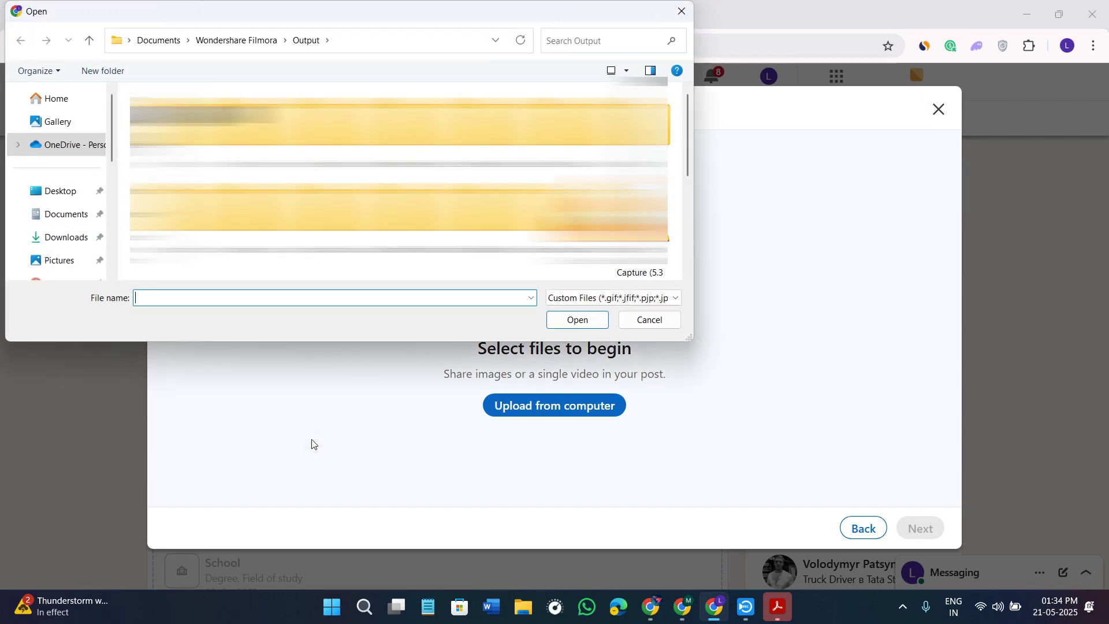
# - Attach presentation.gif from the Downloads folder to the post and continue from the media editor to the post draft
pyautogui.click(78, 240)
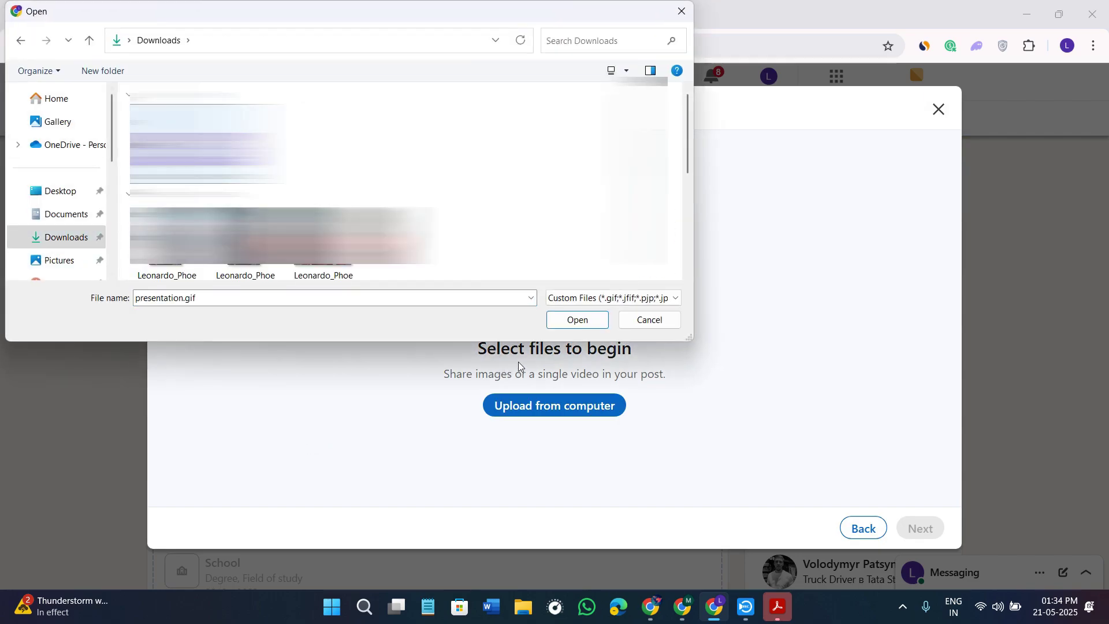
pyautogui.click(586, 319)
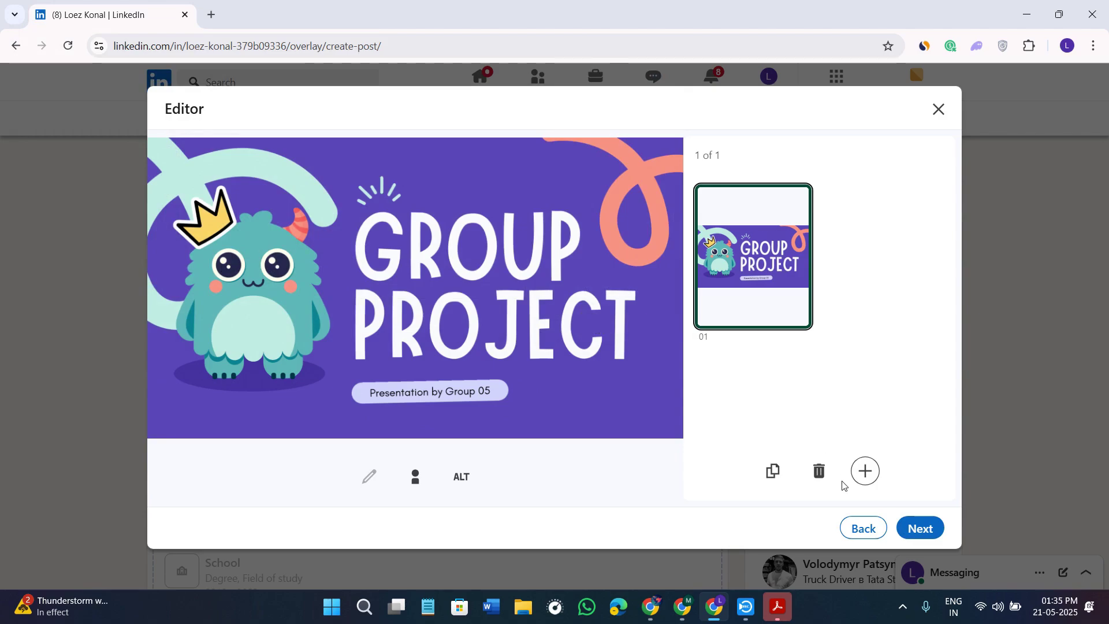
pyautogui.click(921, 537)
pyautogui.scroll(-3, 534, 328)
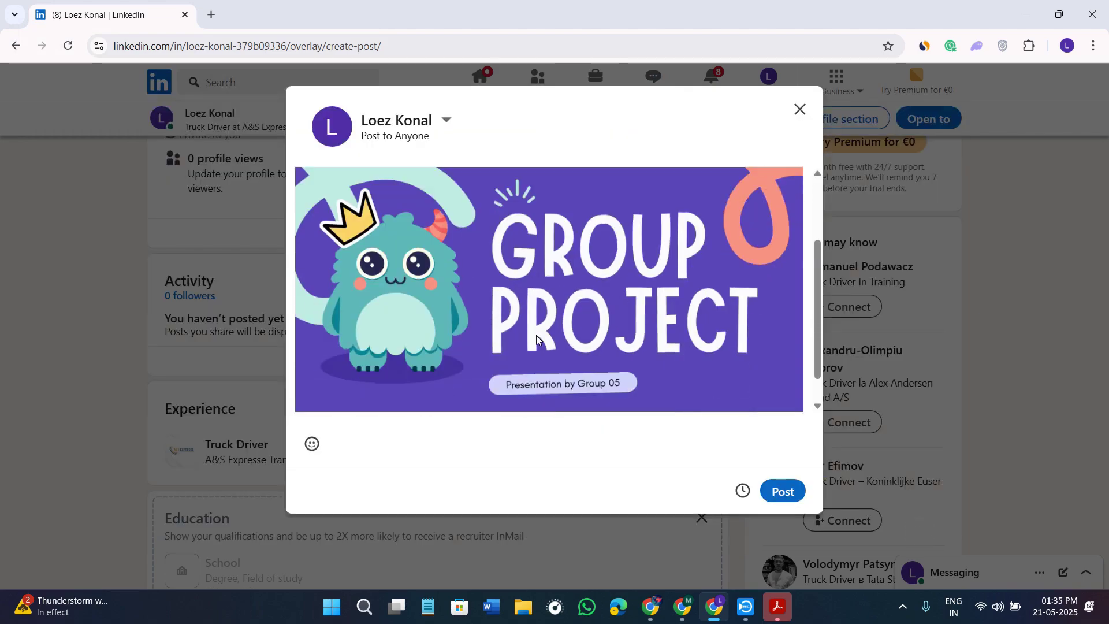